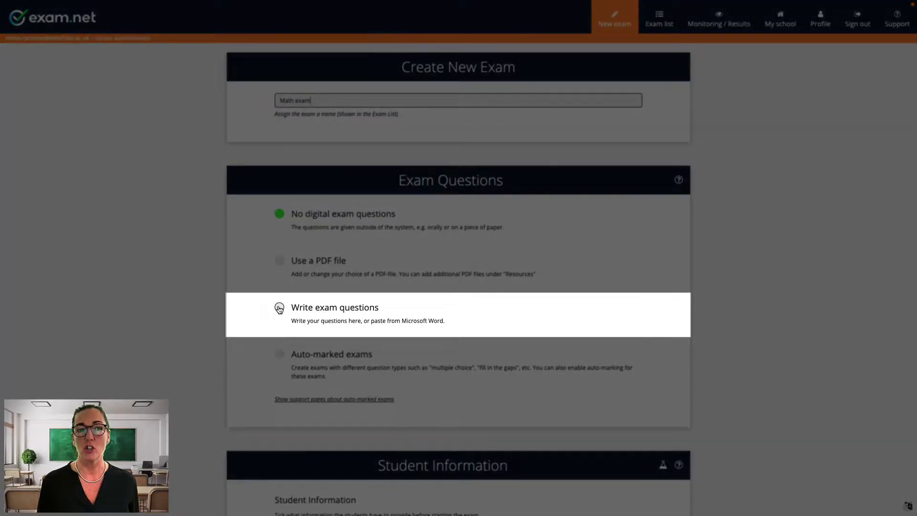
# - Choose to write the exam questions in the editor and enter the question text "Solve the system of equations:"
pyautogui.click(280, 308)
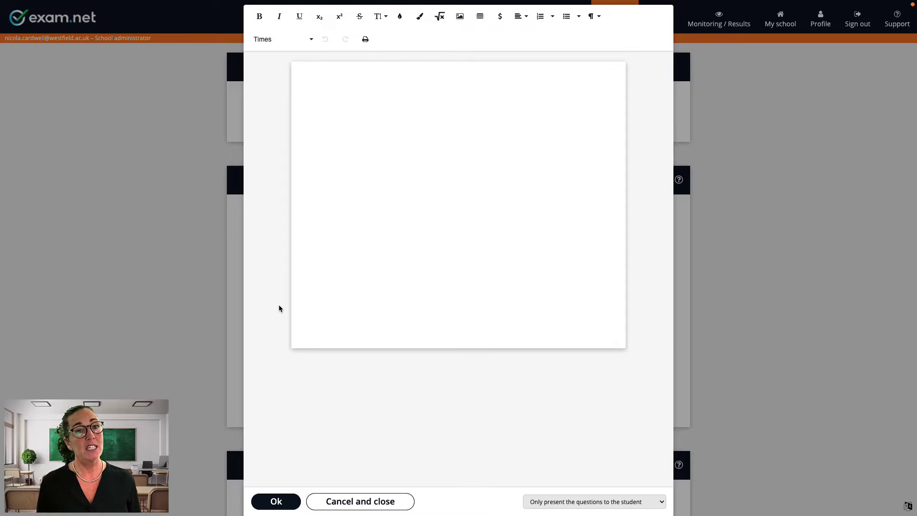
pyautogui.click(377, 141)
pyautogui.write('Solve')
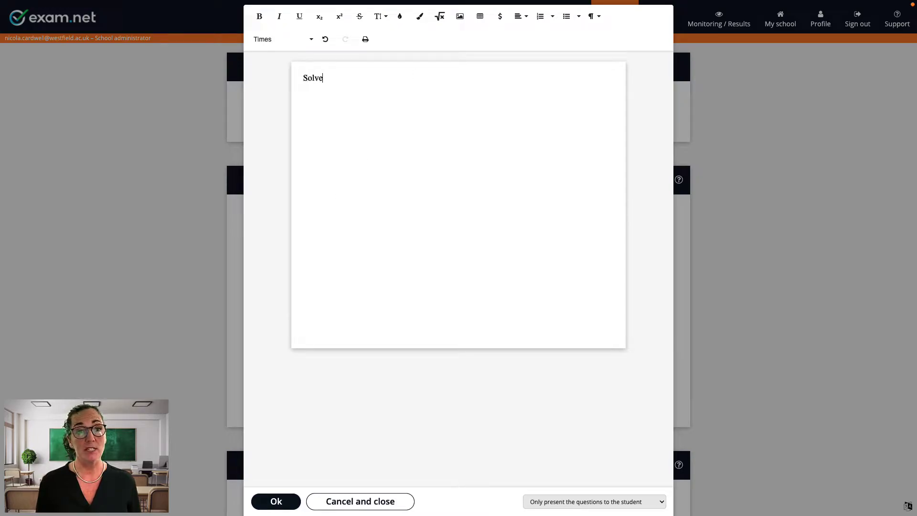
pyautogui.write(' the system of equations:')
pyautogui.press('Return')
# - Insert a LaTeX cases expression with x + 7y = 19 and 2x + 5y = 20 below the question, and save the exam questions
pyautogui.click(440, 16)
pyautogui.click(258, 96)
pyautogui.write('x + 7y = 19  \\\\')
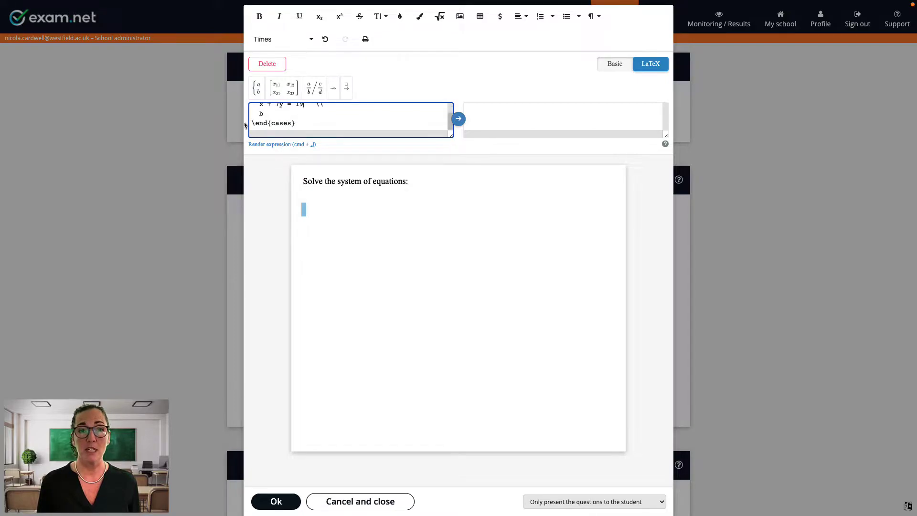
pyautogui.doubleClick(262, 114)
pyautogui.write('2x + 5y = 20')
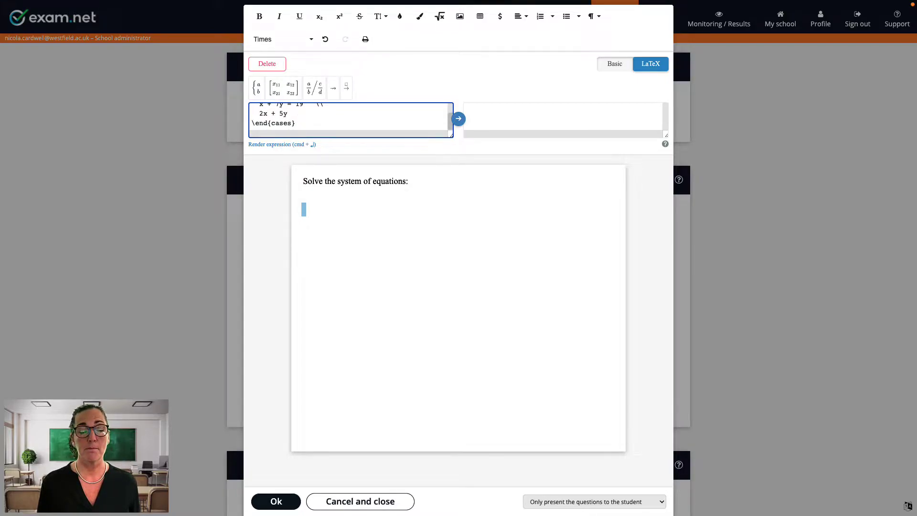
pyautogui.click(458, 118)
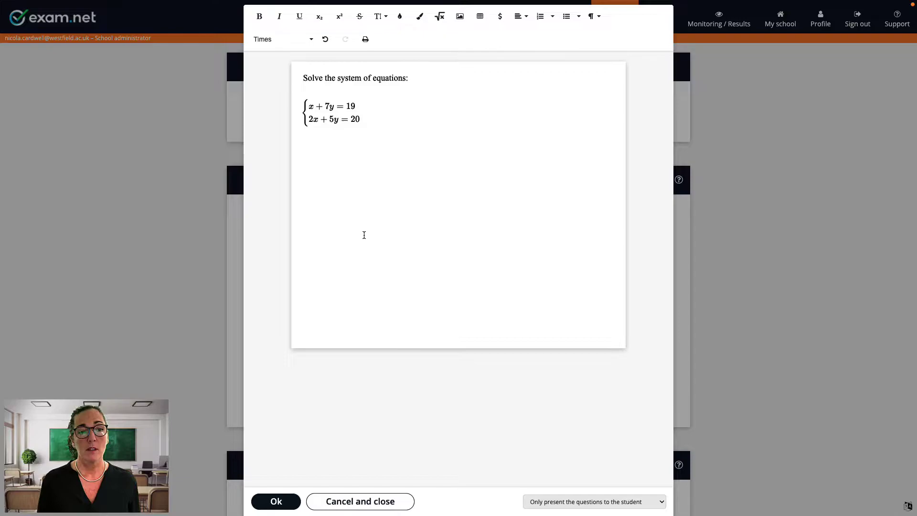
pyautogui.click(277, 502)
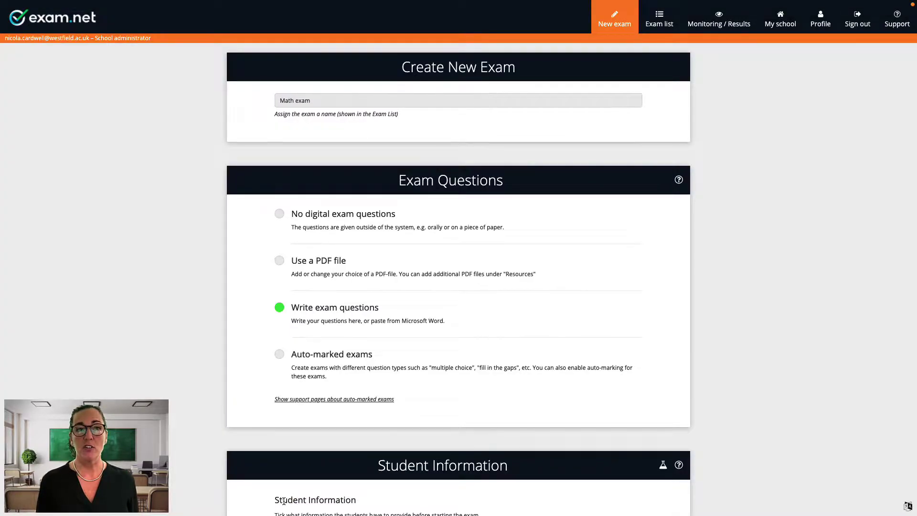
# - In the Student Workspace settings, enable scanning handwritten work with a mobile phone and the Drawing tool
pyautogui.scroll(-15, 284, 501)
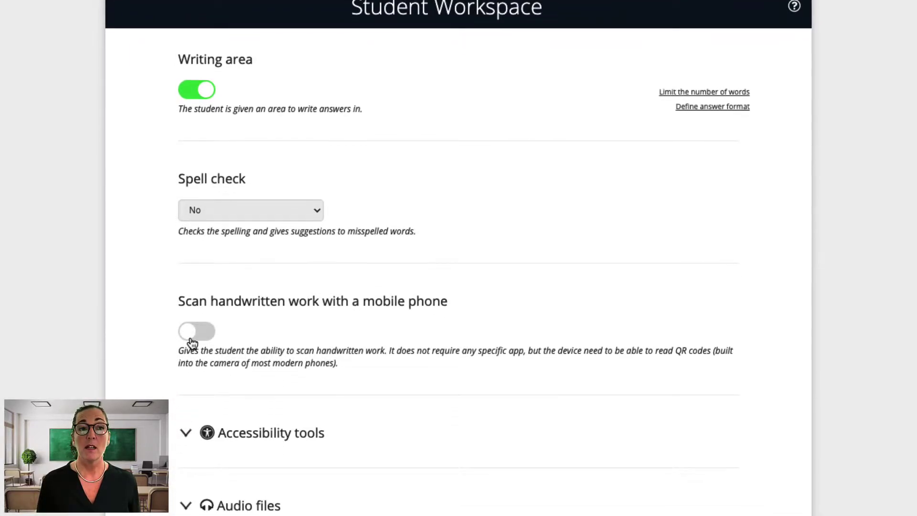
pyautogui.click(194, 356)
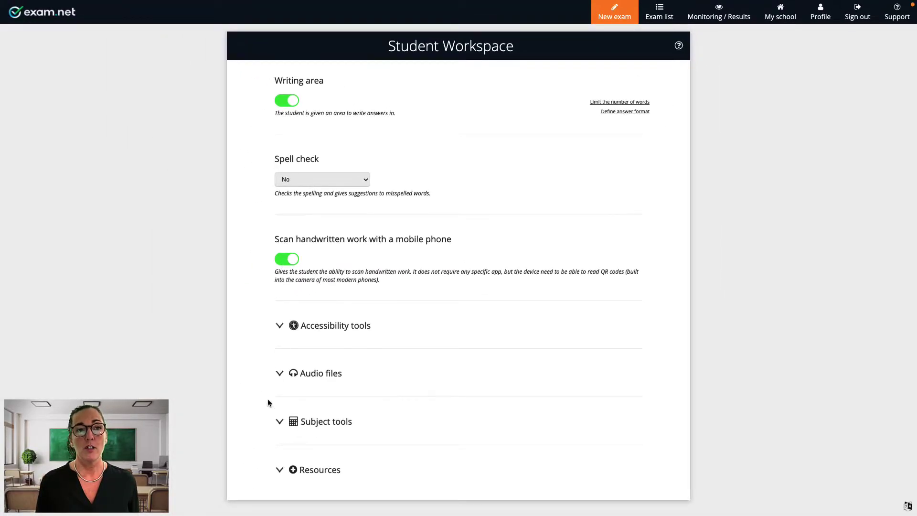
pyautogui.click(277, 425)
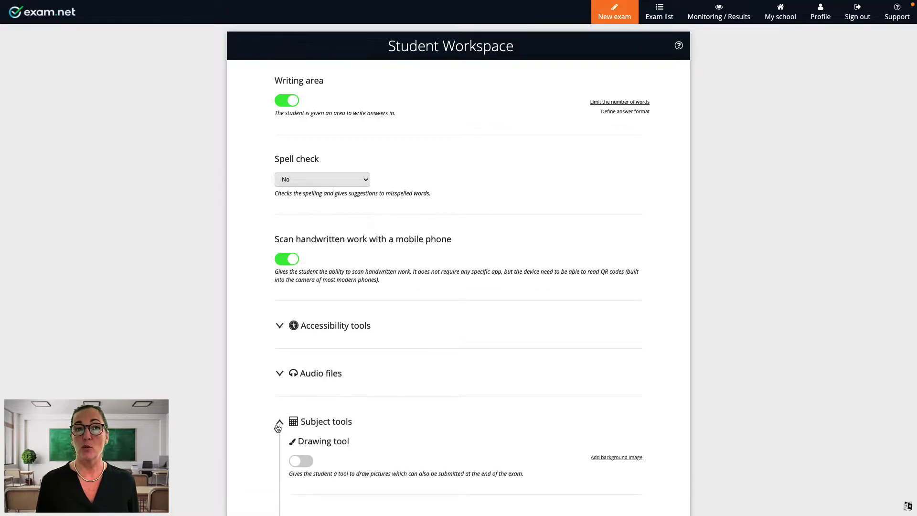
pyautogui.scroll(-2, 277, 428)
pyautogui.scroll(-5, 278, 428)
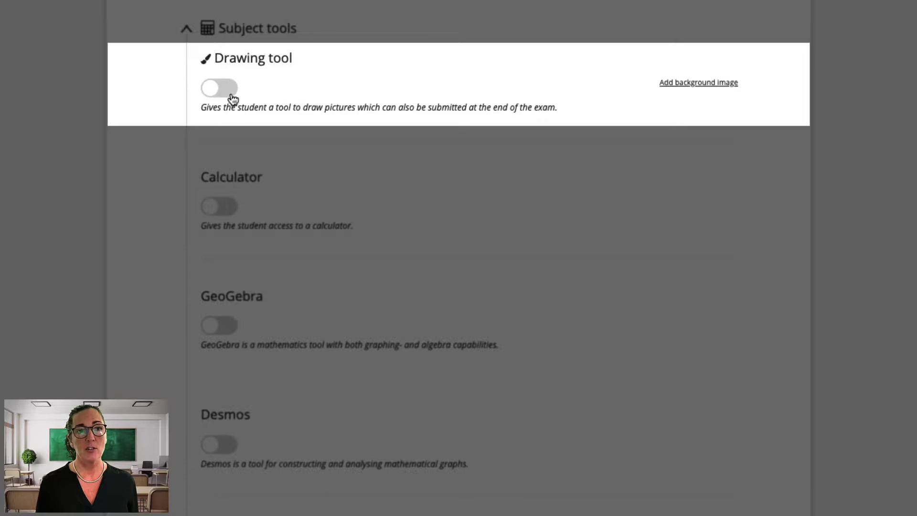
pyautogui.click(231, 94)
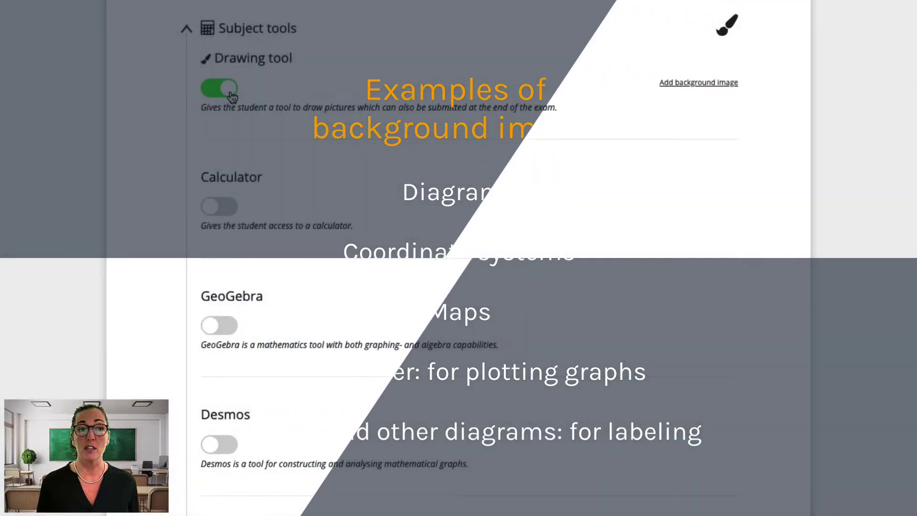
# - Enable the Calculator, GeoGebra in its GeoGebra Classic version, and Desmos as subject tools
pyautogui.scroll(-2, 233, 45)
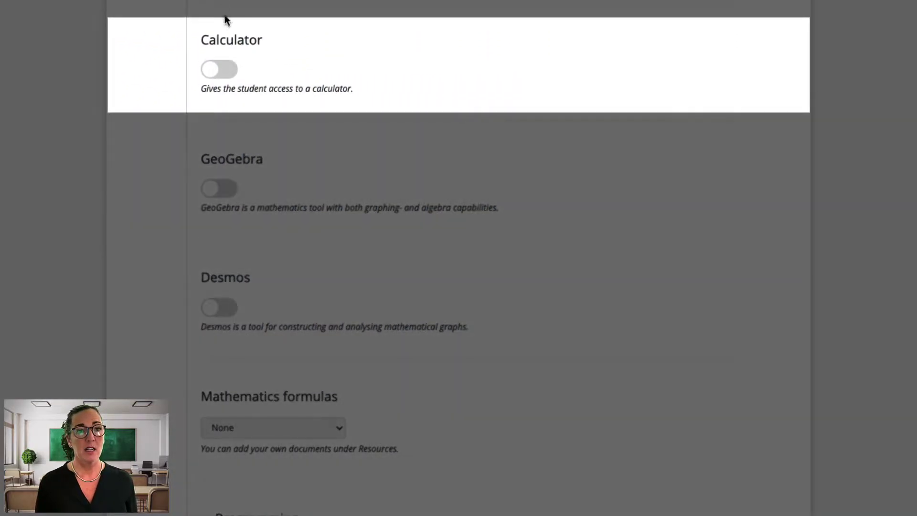
pyautogui.click(229, 72)
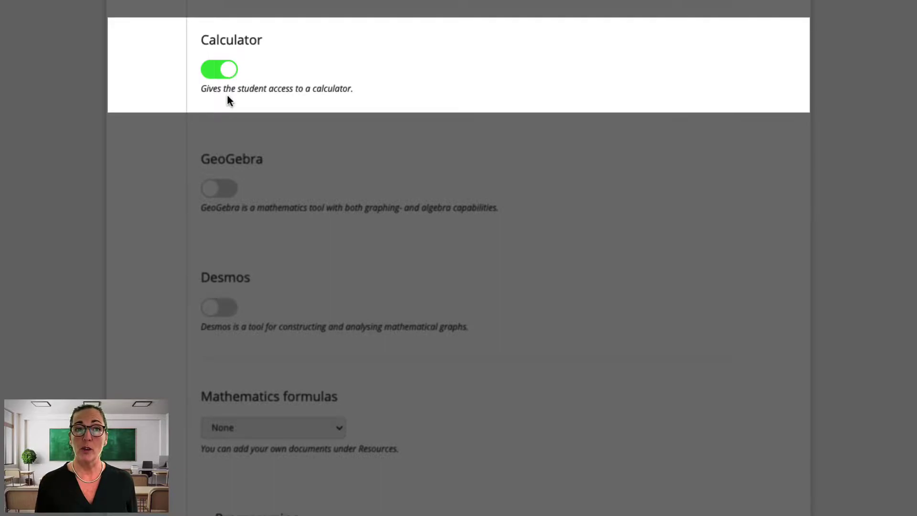
pyautogui.click(228, 194)
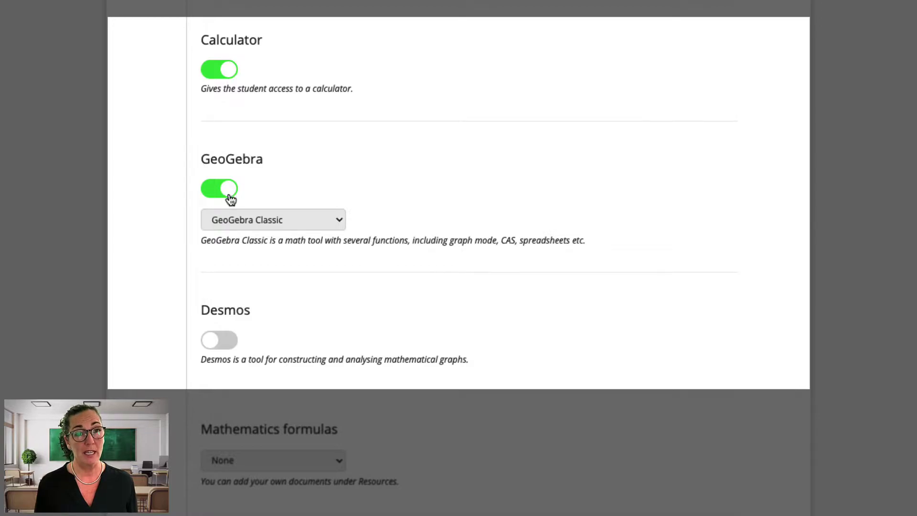
pyautogui.click(242, 224)
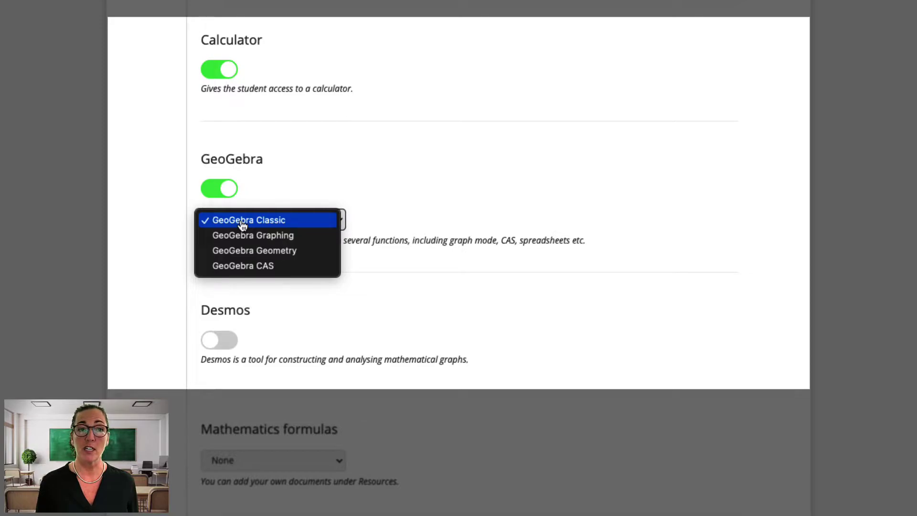
pyautogui.click(242, 224)
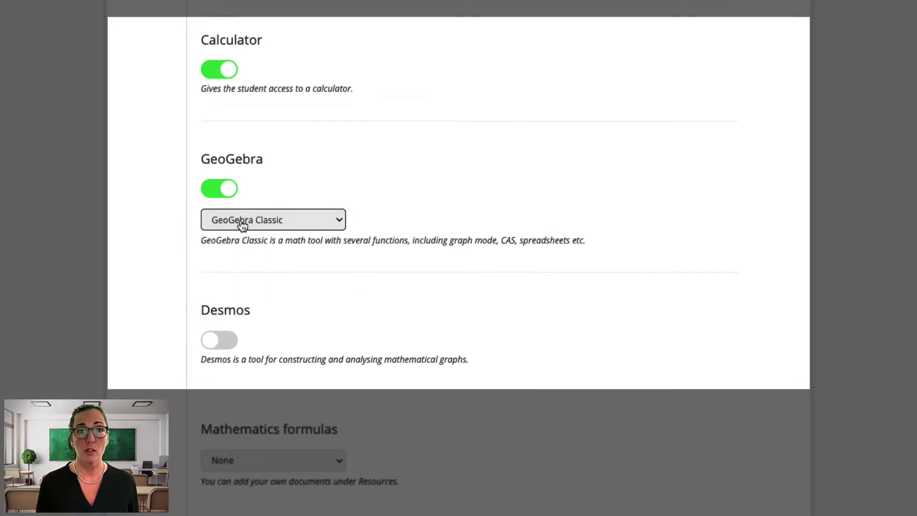
pyautogui.click(219, 351)
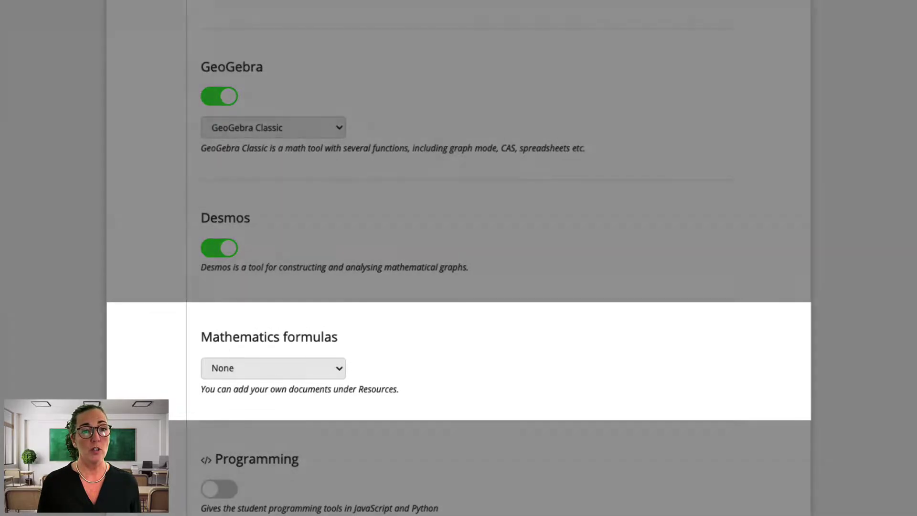
# - Set the mathematics formulas to Basic and enable the Programming tools
pyautogui.click(228, 376)
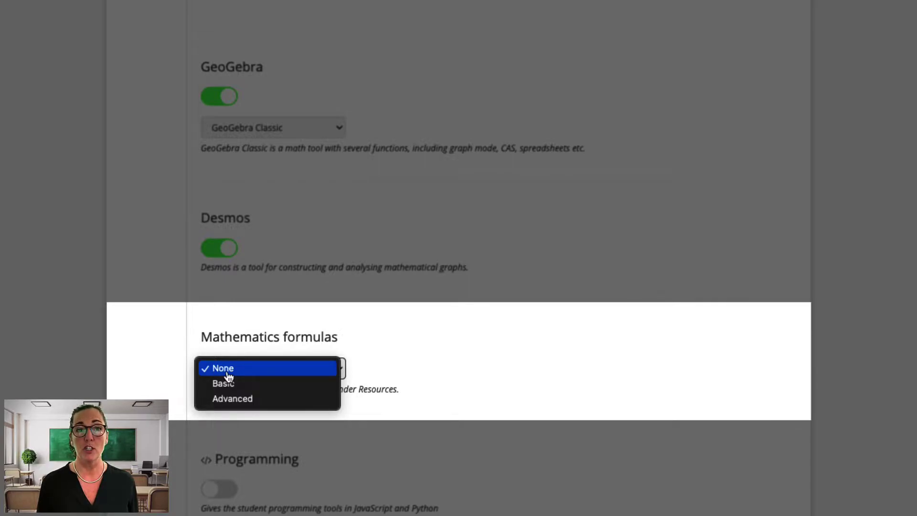
pyautogui.click(234, 388)
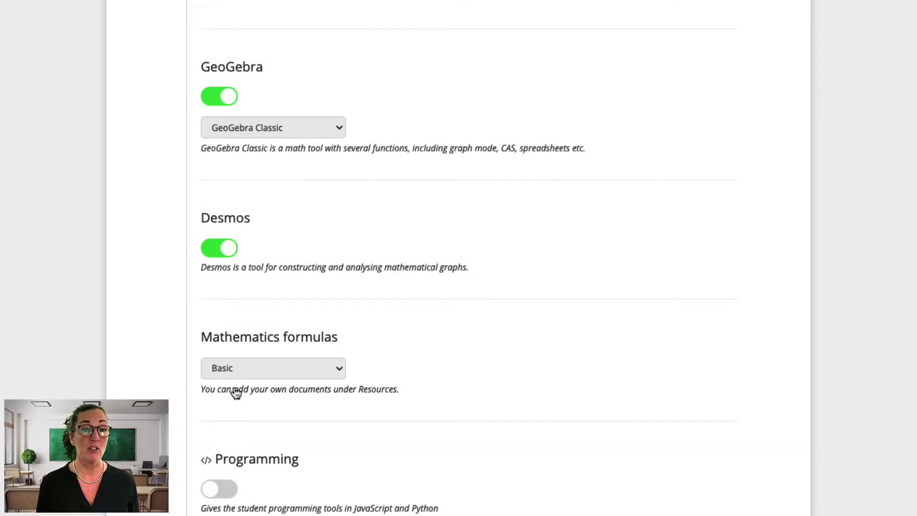
pyautogui.scroll(-2, 235, 393)
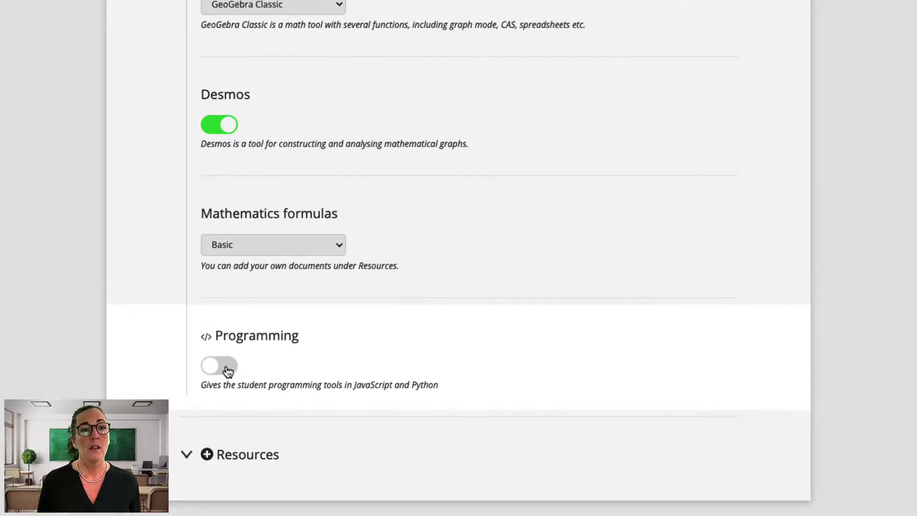
pyautogui.click(226, 369)
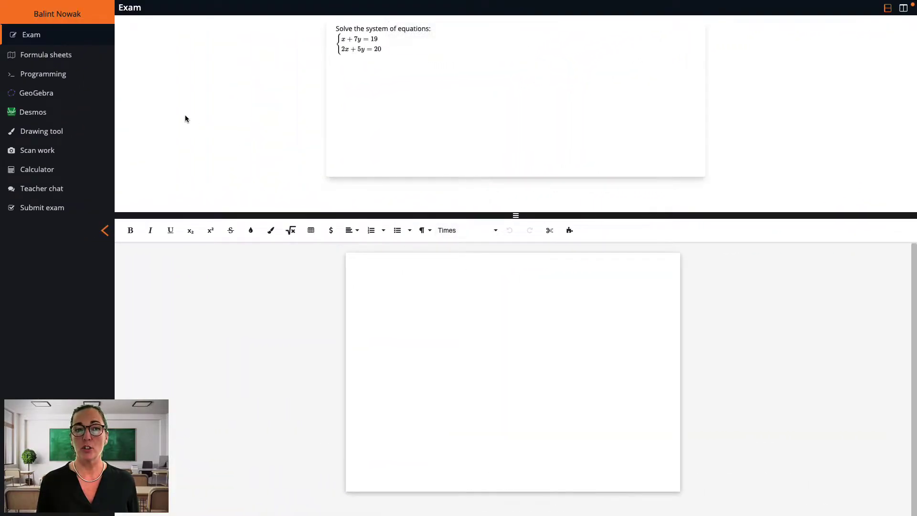
# - Examine the student's formula sheets, Programming, GeoGebra, Desmos, Drawing tool, Scan work and Calculator views, and return to the exam
pyautogui.click(78, 59)
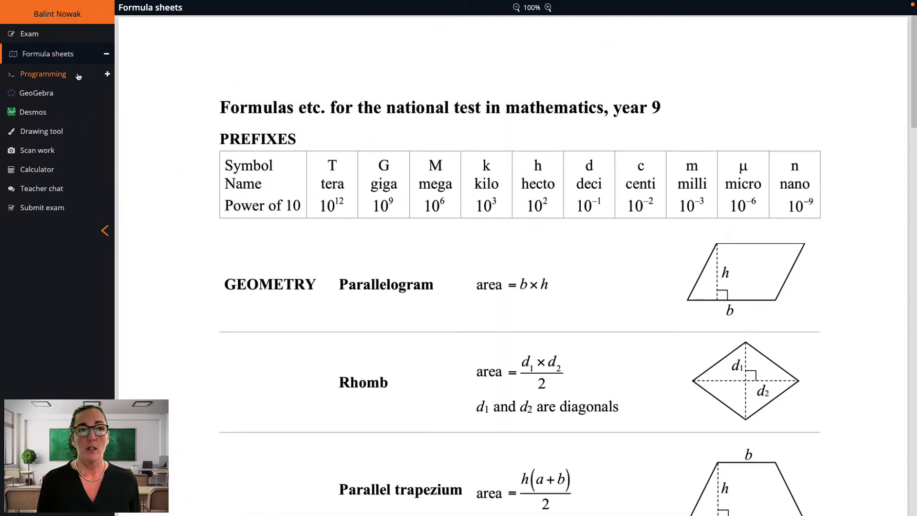
pyautogui.click(77, 76)
pyautogui.click(76, 92)
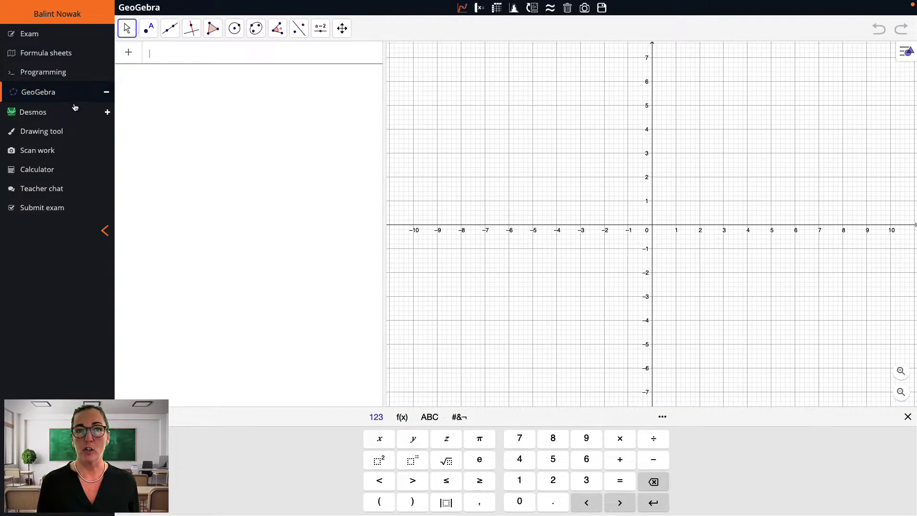
pyautogui.click(75, 113)
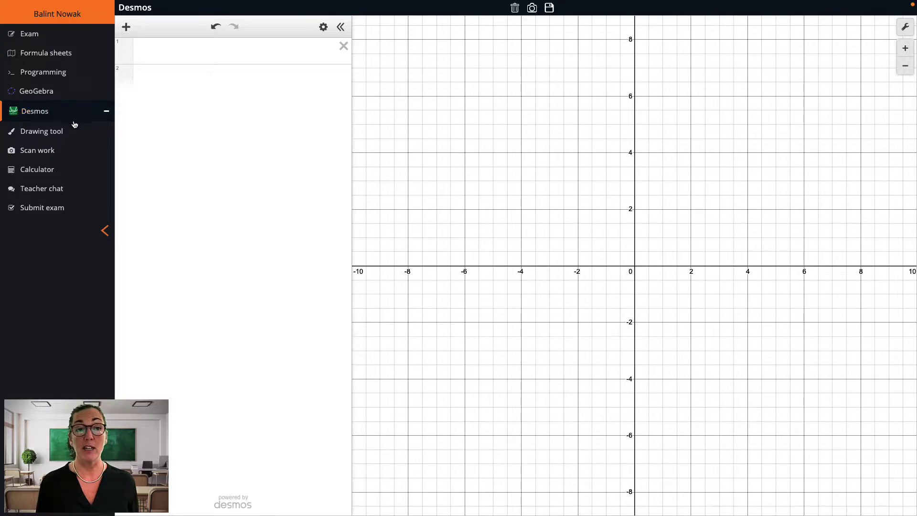
pyautogui.click(75, 132)
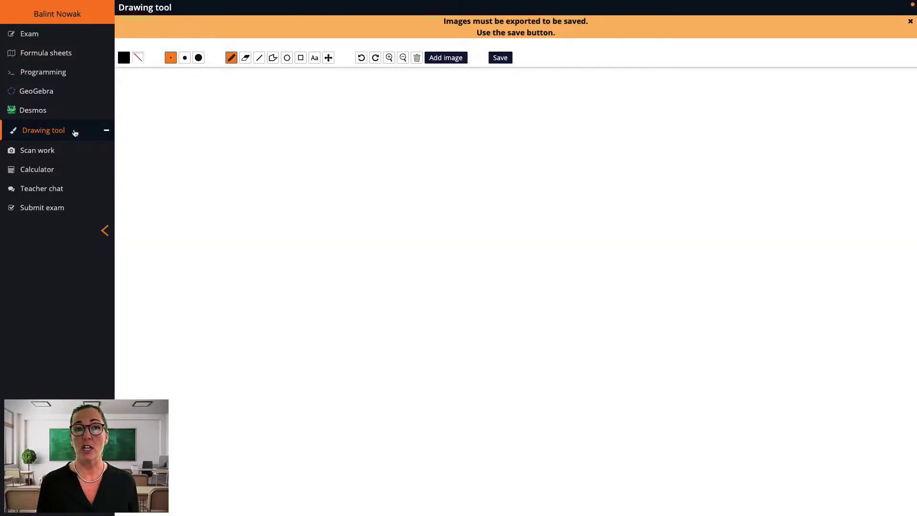
pyautogui.click(74, 150)
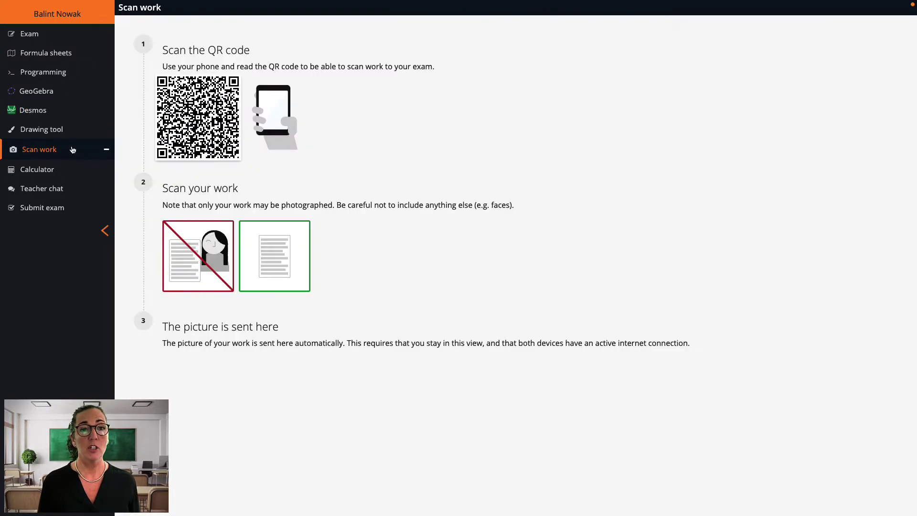
pyautogui.click(72, 168)
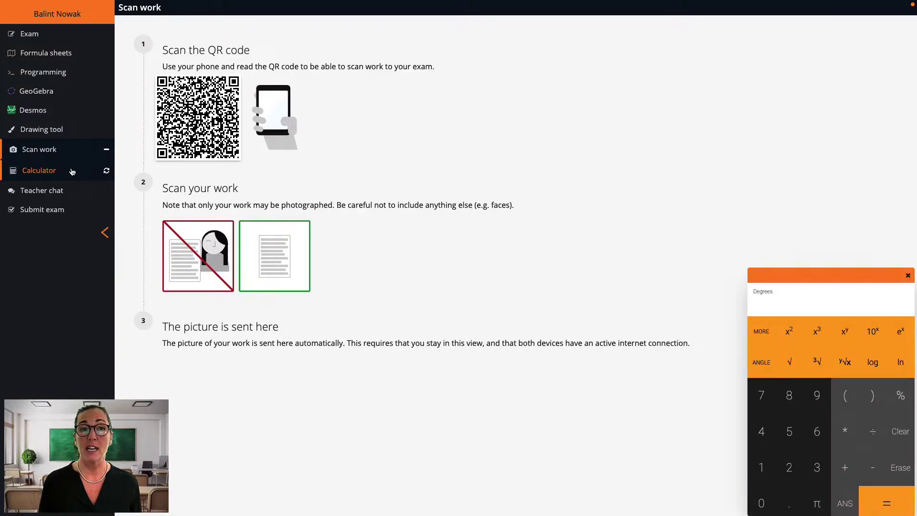
pyautogui.click(72, 171)
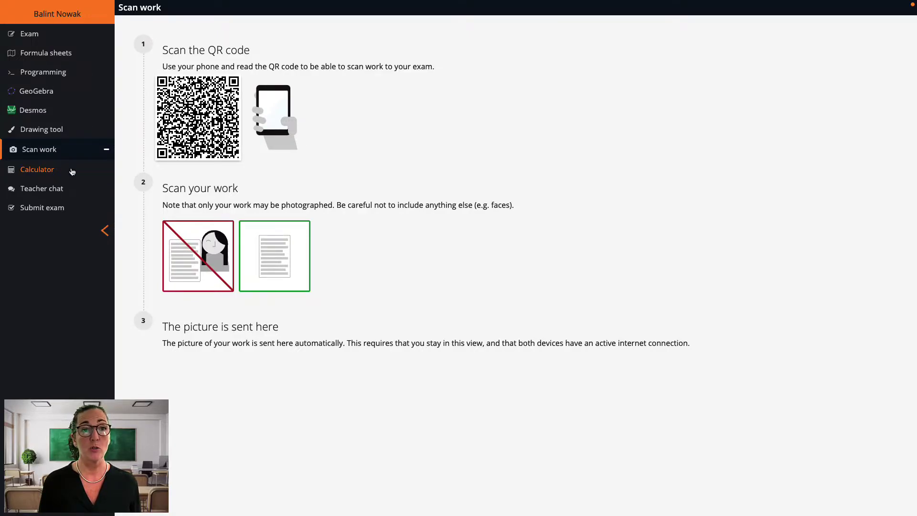
pyautogui.click(67, 35)
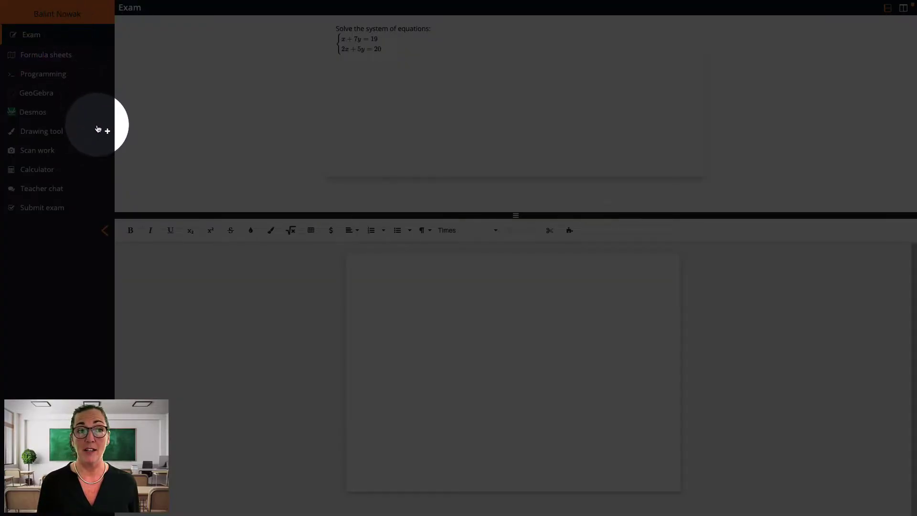
# - Open the Drawing tool beside the exam, add a coordinate system image, and draw two straight lines crossing near x = 2 on the x-axis
pyautogui.click(106, 133)
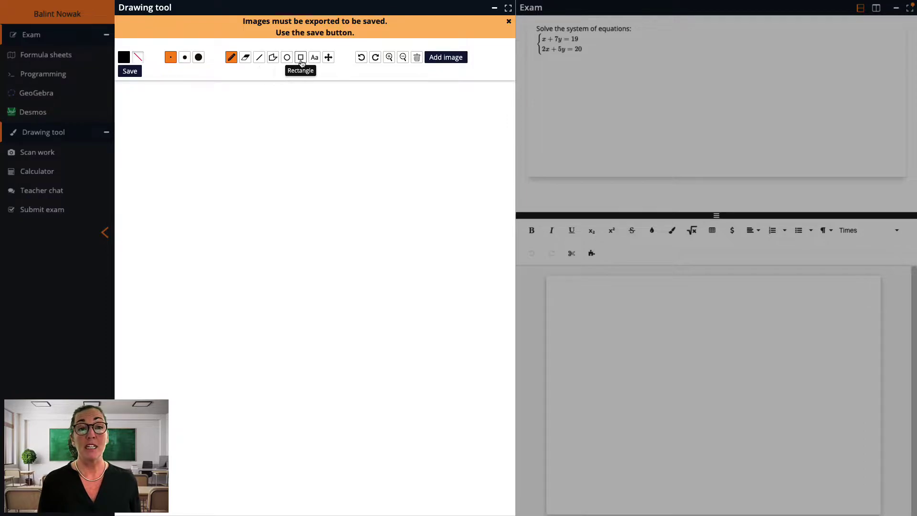
pyautogui.click(455, 58)
pyautogui.click(259, 57)
pyautogui.moveTo(179, 110); pyautogui.dragTo(350, 216)
pyautogui.moveTo(185, 153); pyautogui.dragTo(367, 202)
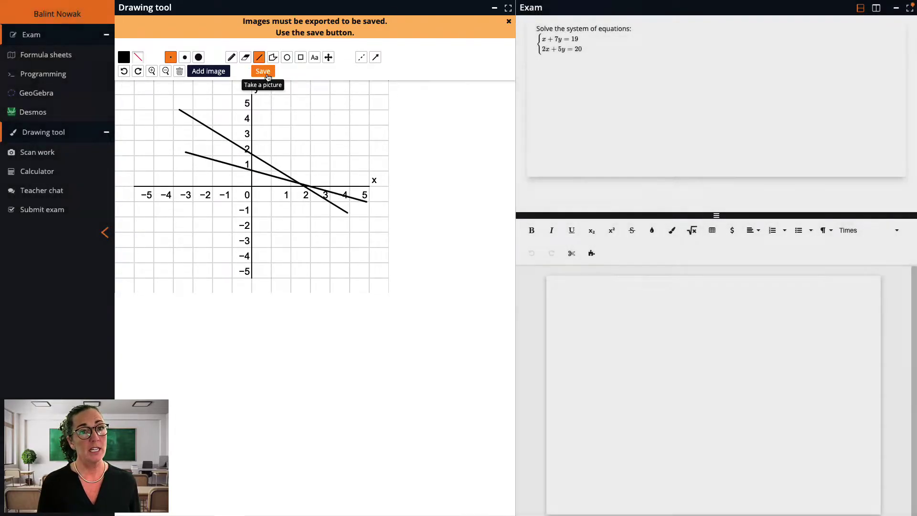
# - Save the drawing, insert it from the uploaded images into the writing area, and return to the student's tool list
pyautogui.click(265, 72)
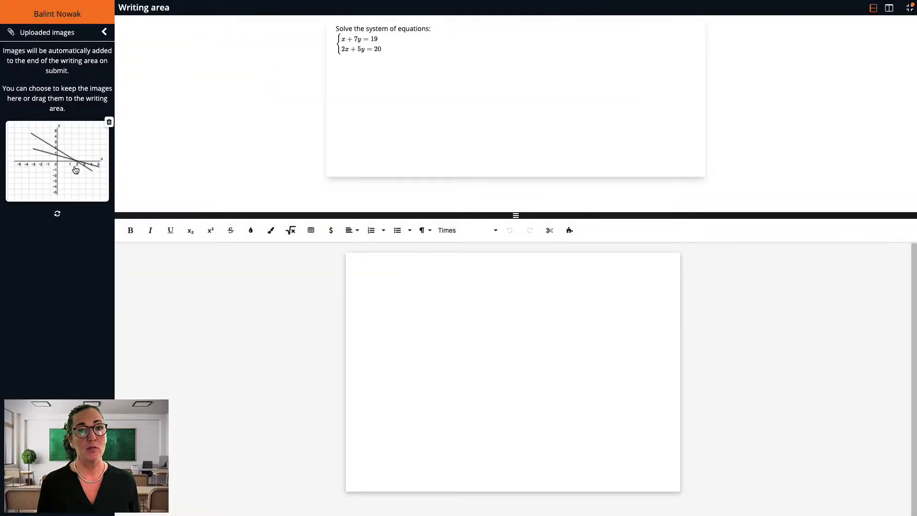
pyautogui.moveTo(76, 170); pyautogui.dragTo(455, 332)
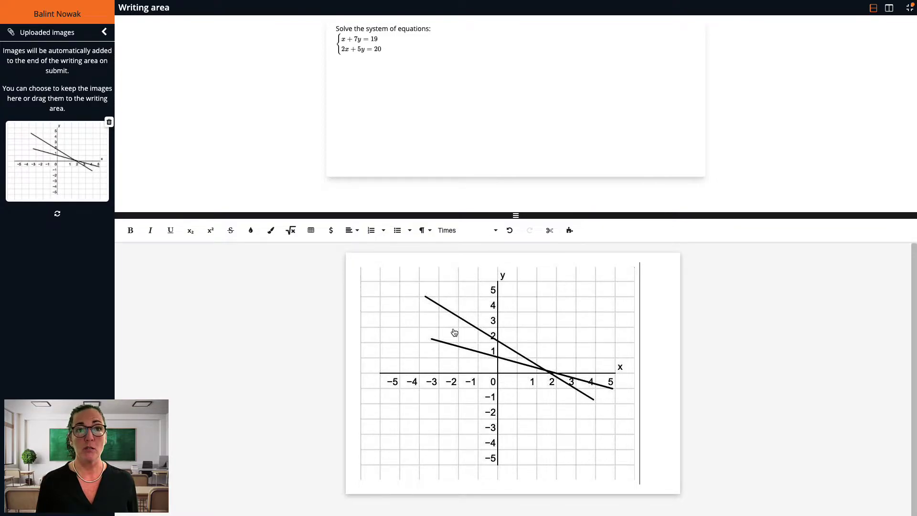
pyautogui.click(104, 31)
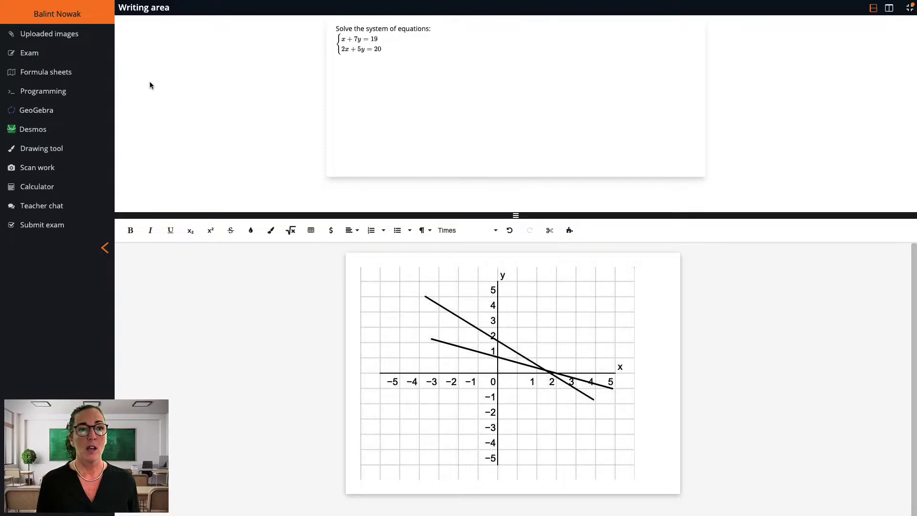
# - Plot the two equations x + 7y = 19 and 2x + 5y = 20 in the student's GeoGebra tool
pyautogui.click(58, 110)
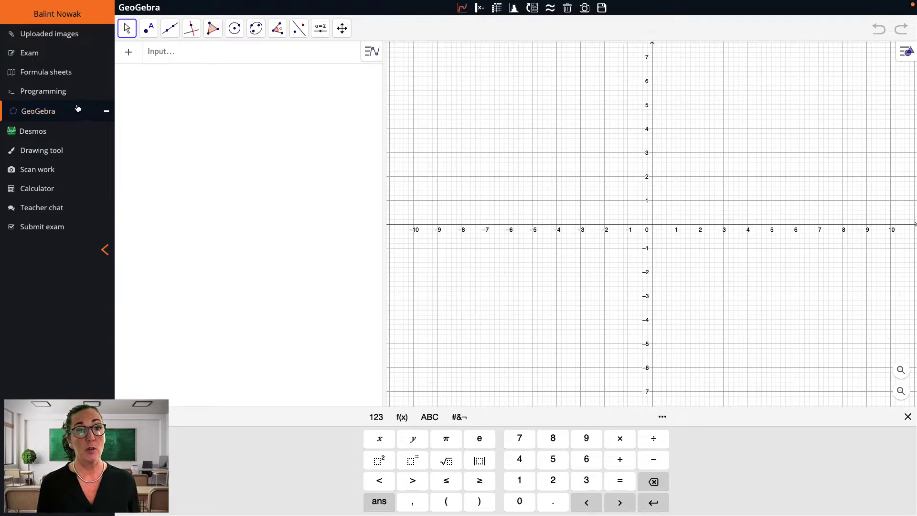
pyautogui.click(168, 58)
pyautogui.write('x')
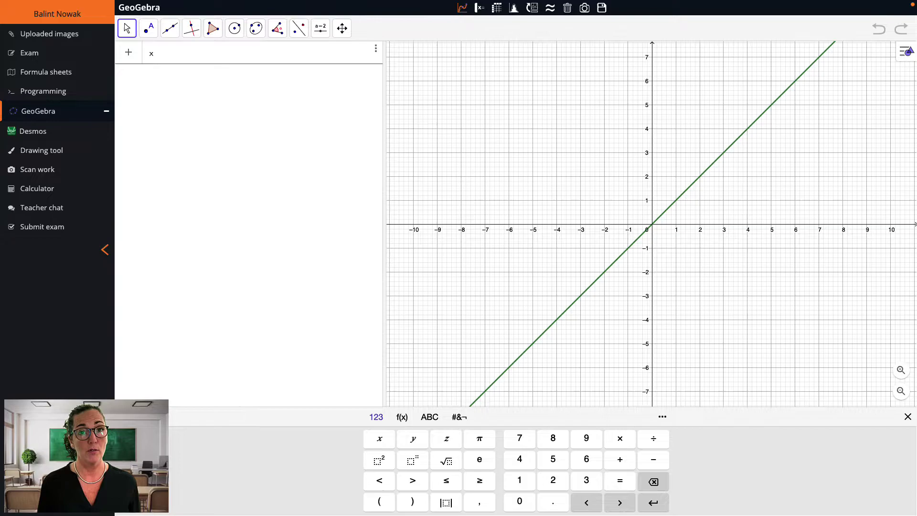
pyautogui.write(' + 7y = 19')
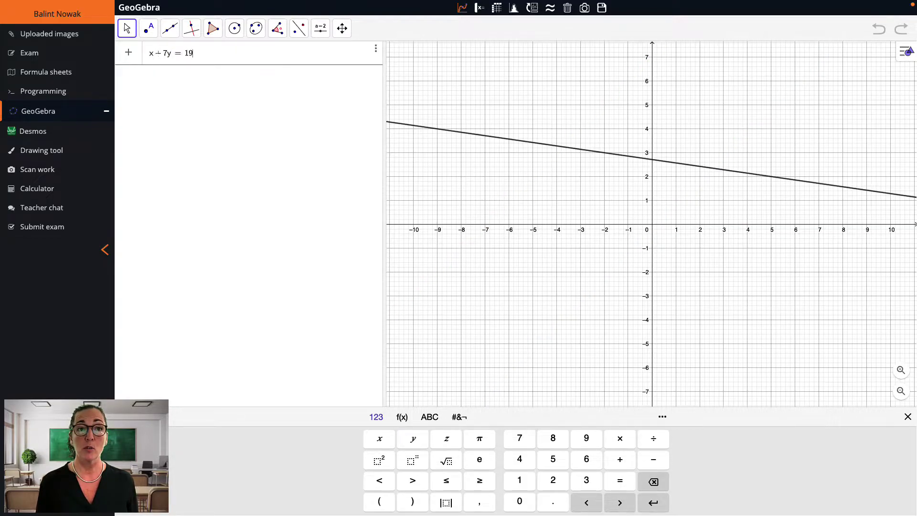
pyautogui.press('Return')
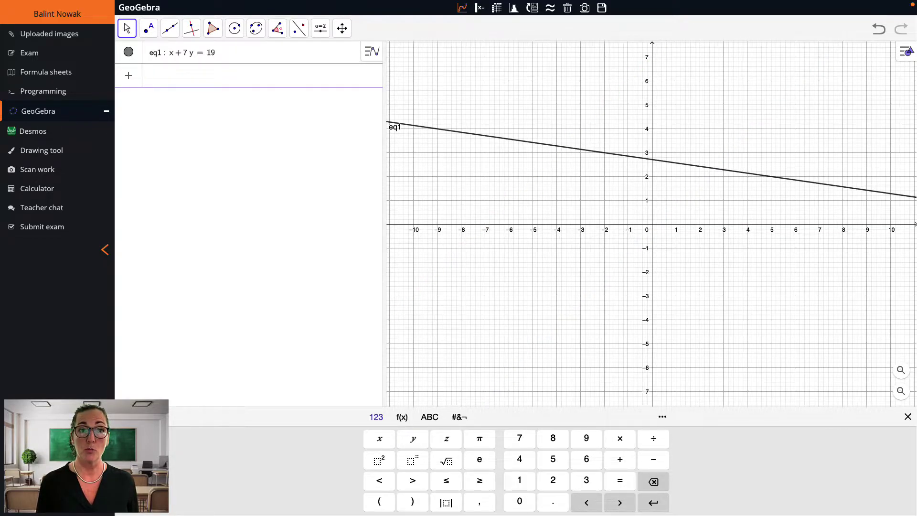
pyautogui.write('2x')
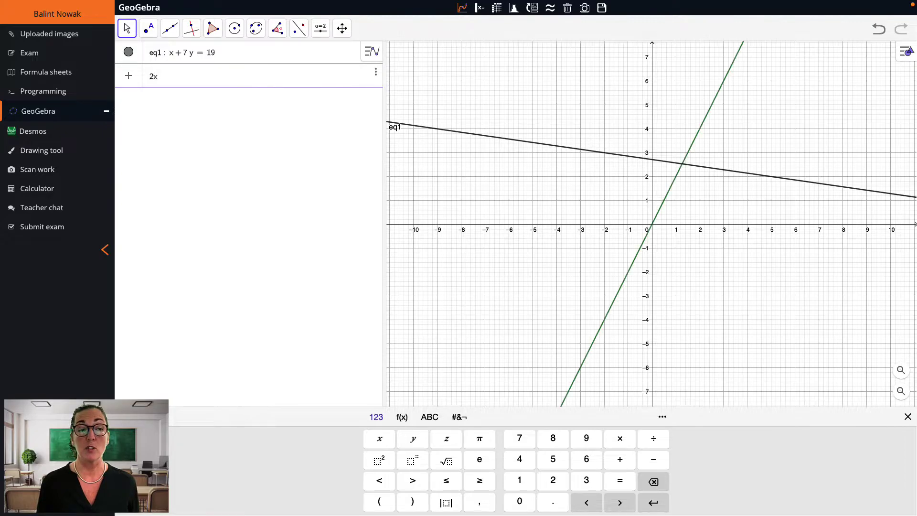
pyautogui.write(' + 5y = 20')
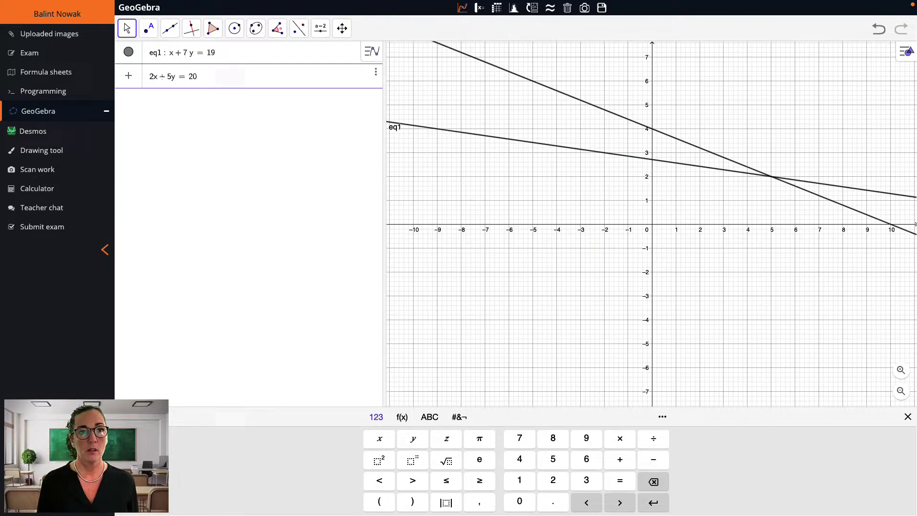
pyautogui.press('Return')
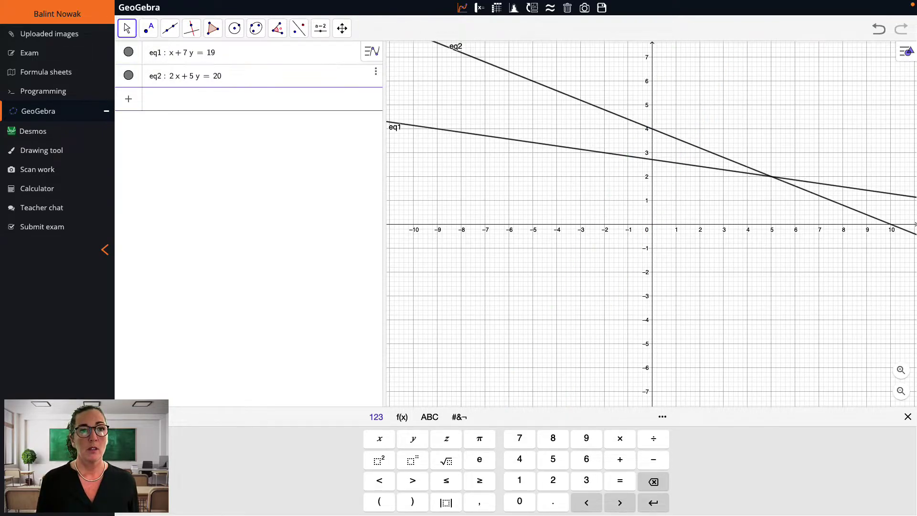
# - Save the GeoGebra construction under the name "Solution question 1" and close the list of saved constructions
pyautogui.click(603, 9)
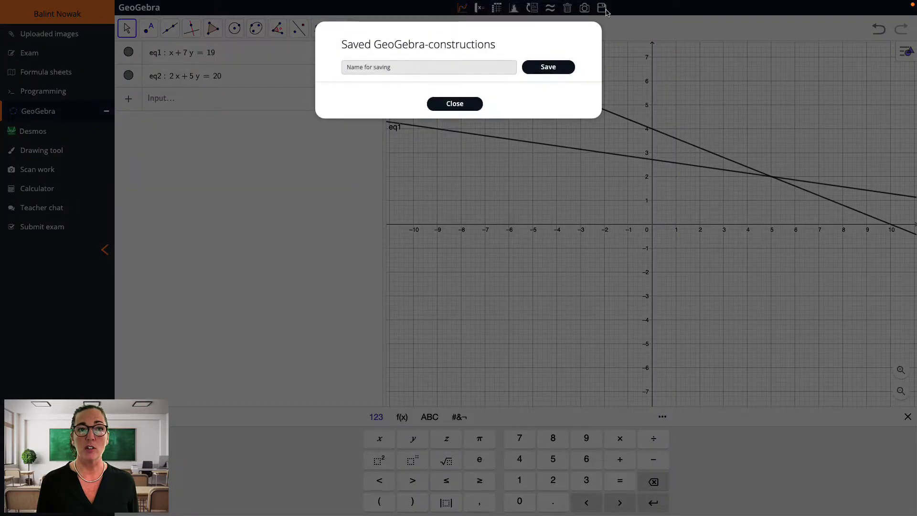
pyautogui.click(489, 65)
pyautogui.write('Solution question 1')
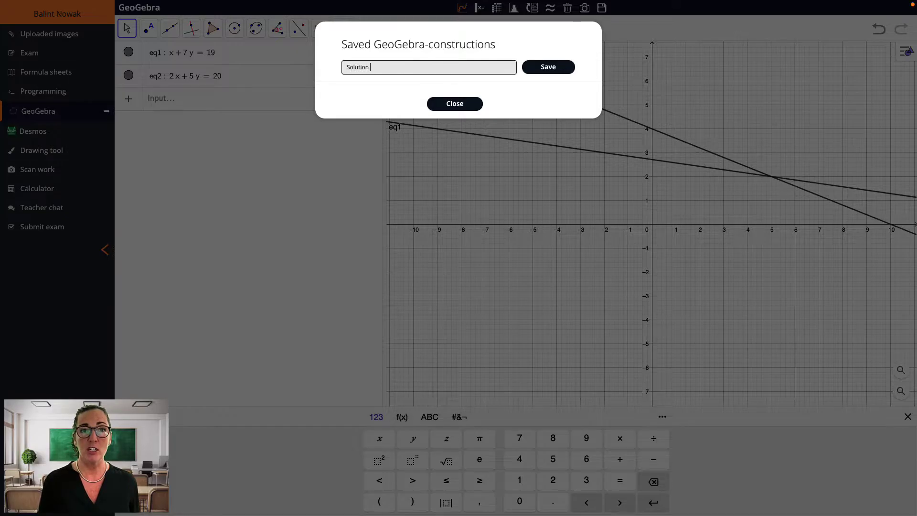
pyautogui.click(549, 67)
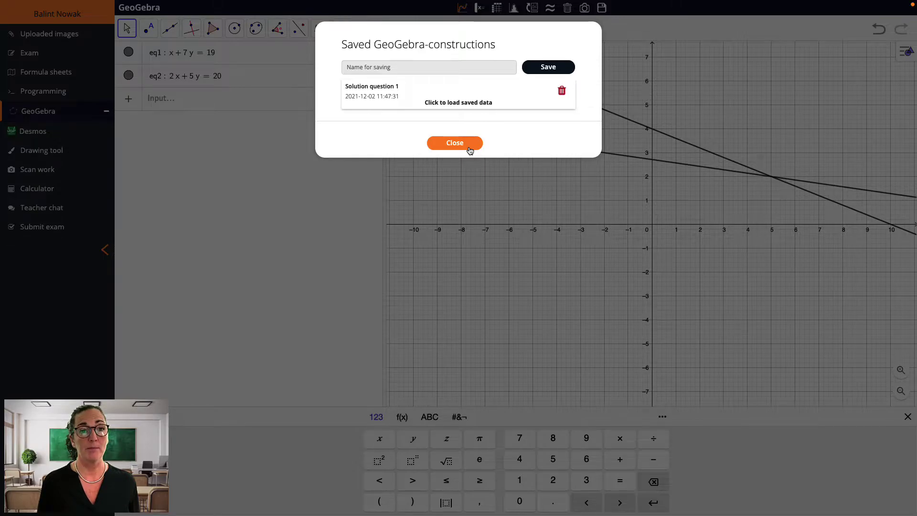
pyautogui.click(469, 149)
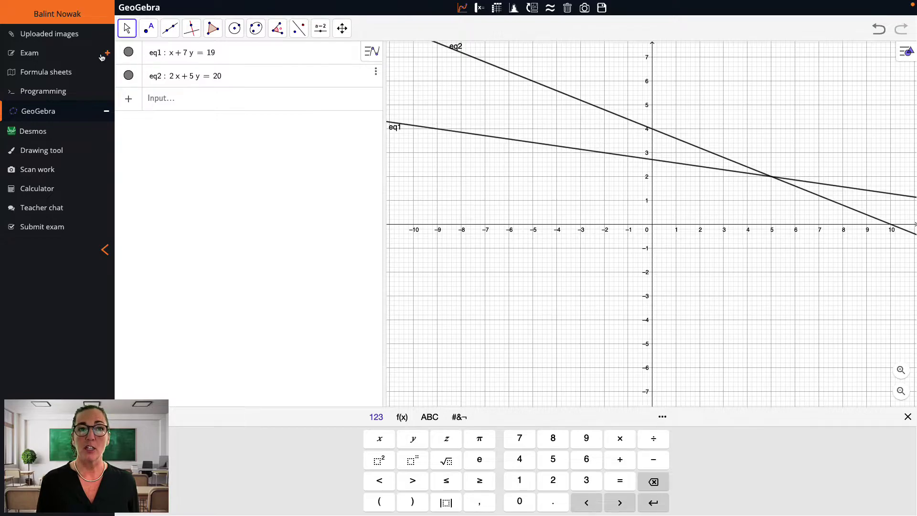
# - Return to the exam, open the formula editor in the writing area and switch it from Basic to LaTeX
pyautogui.click(82, 56)
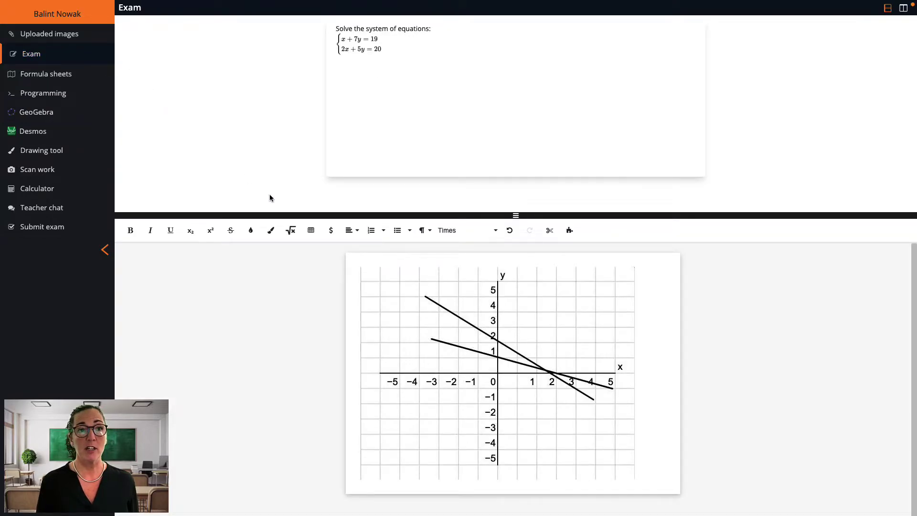
pyautogui.click(291, 230)
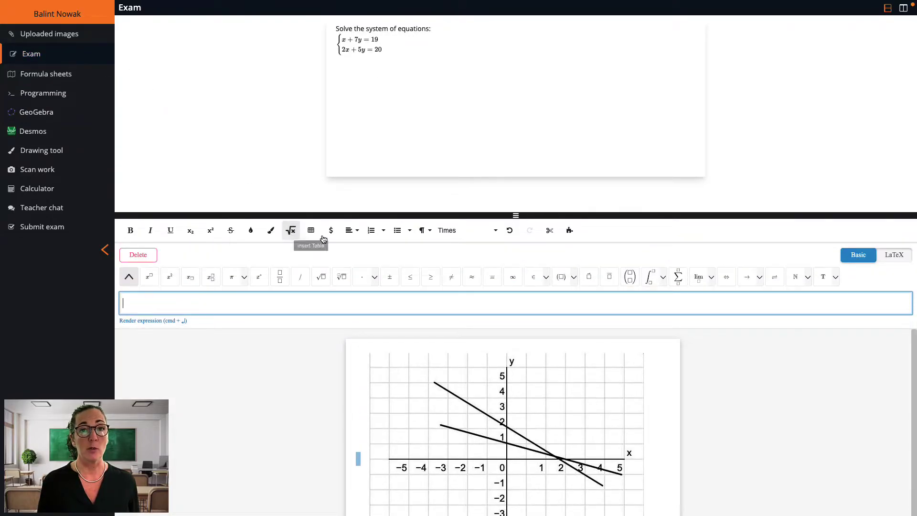
pyautogui.click(888, 258)
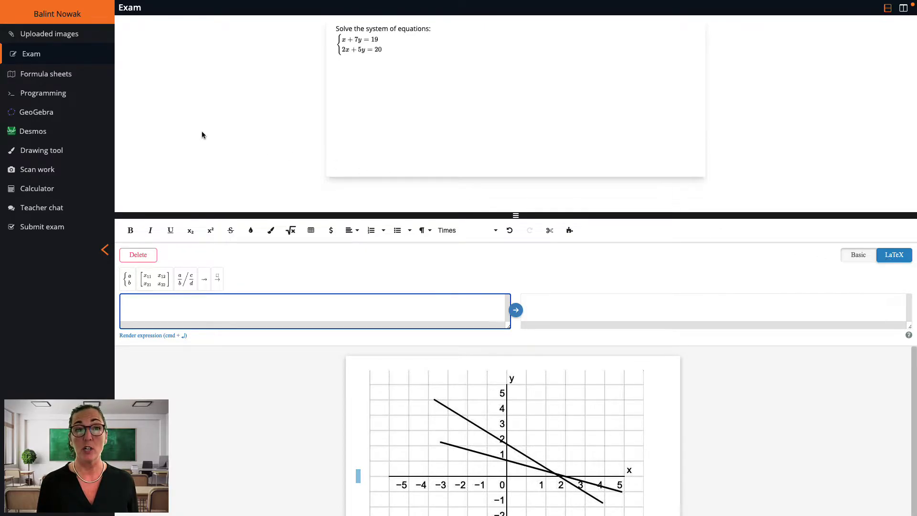
# - Use Scan work to upload the handwritten solution and insert its image below the coordinate system drawing in the writing area
pyautogui.click(62, 171)
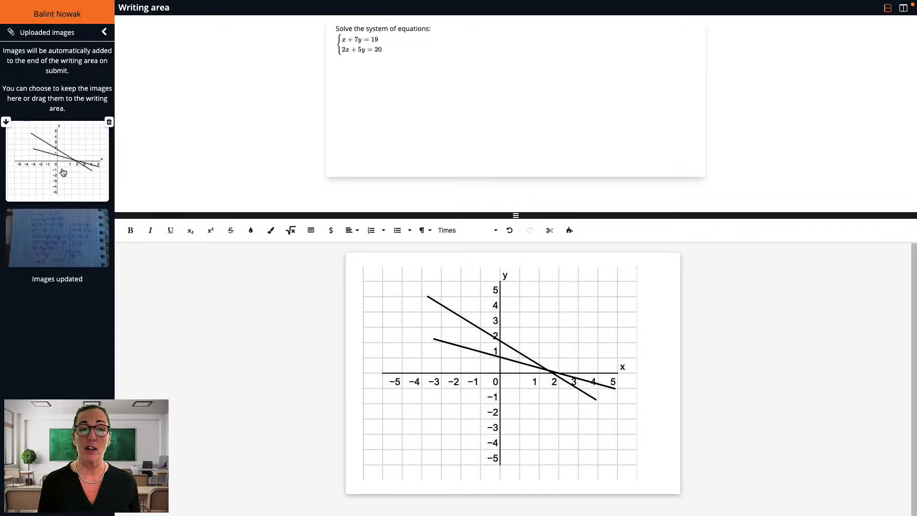
pyautogui.moveTo(63, 241)
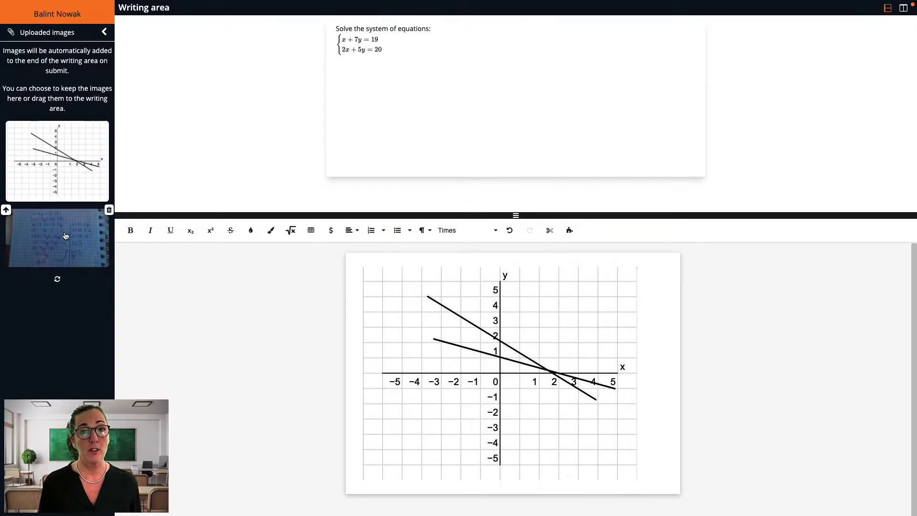
pyautogui.moveTo(64, 242); pyautogui.dragTo(661, 369)
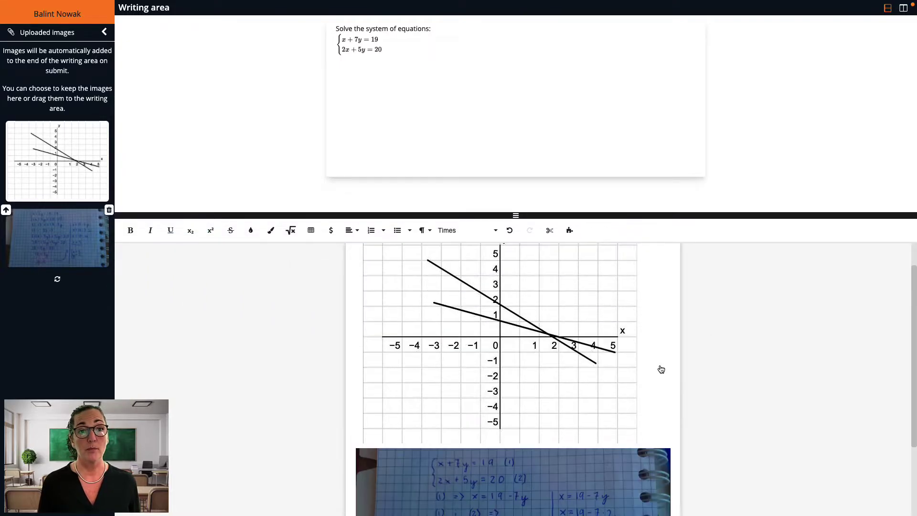
pyautogui.scroll(-3, 659, 368)
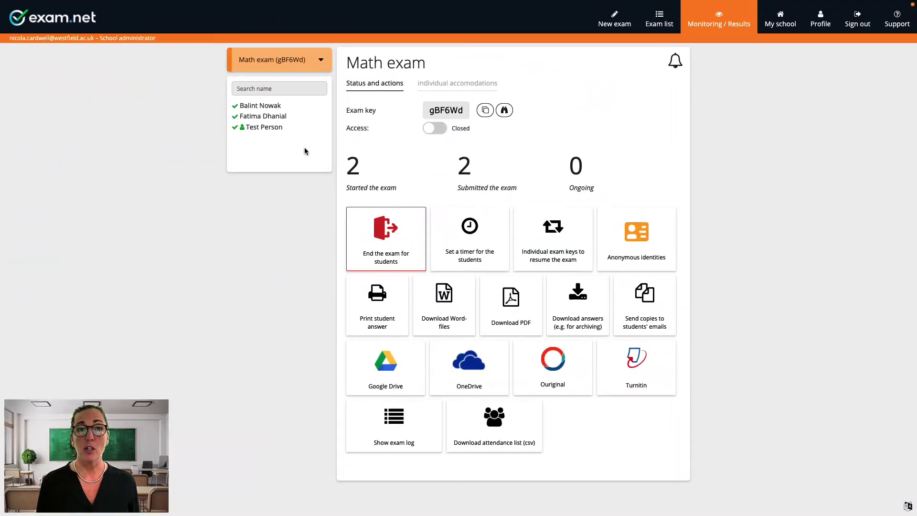
# - Review the first student's submitted answer in Math exam, including the saved "Solution question 1" GeoGebra construction, and close the construction
pyautogui.click(262, 107)
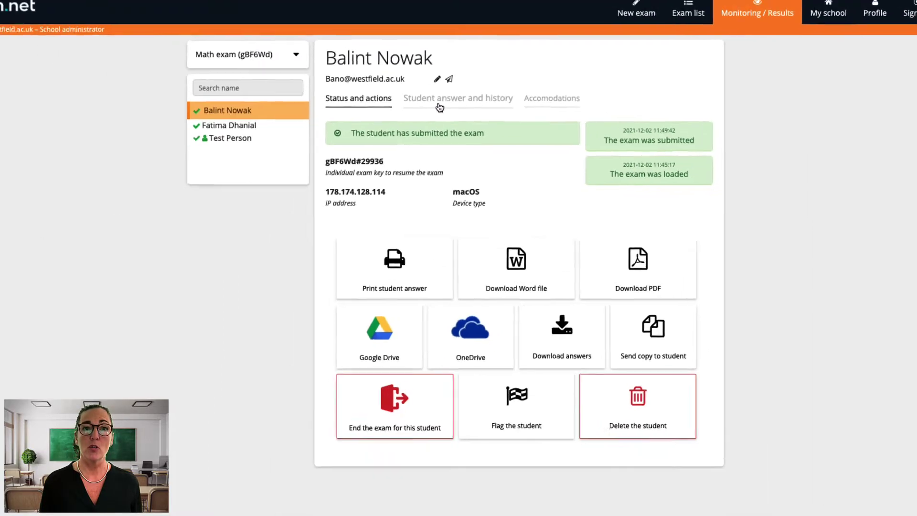
pyautogui.click(422, 108)
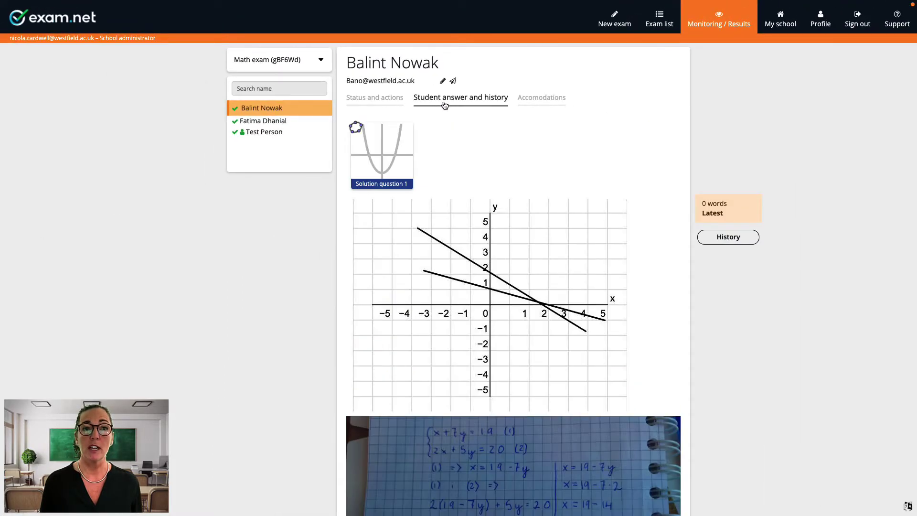
pyautogui.scroll(-3, 445, 105)
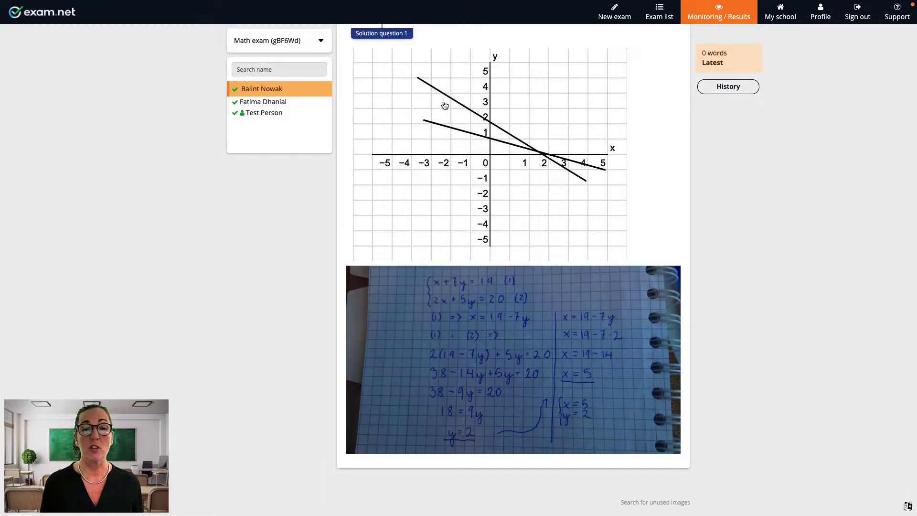
pyautogui.scroll(3, 445, 105)
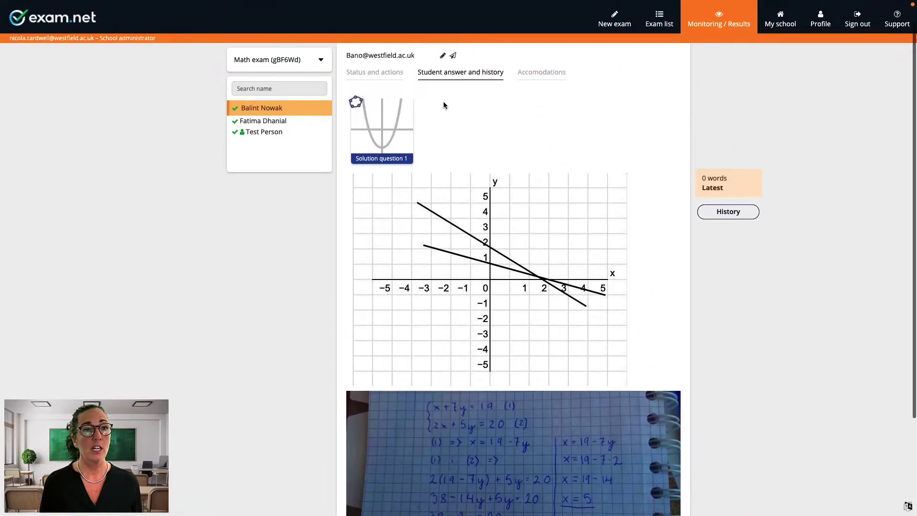
pyautogui.click(399, 133)
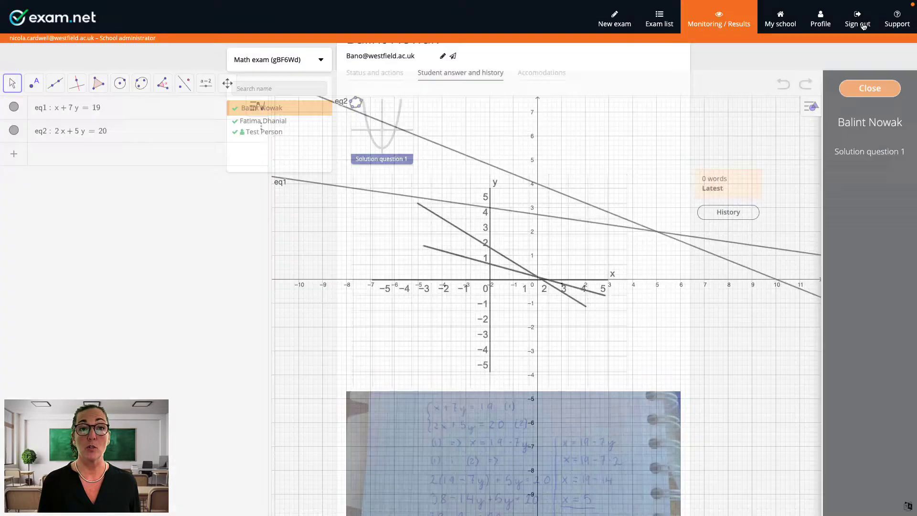
pyautogui.click(861, 26)
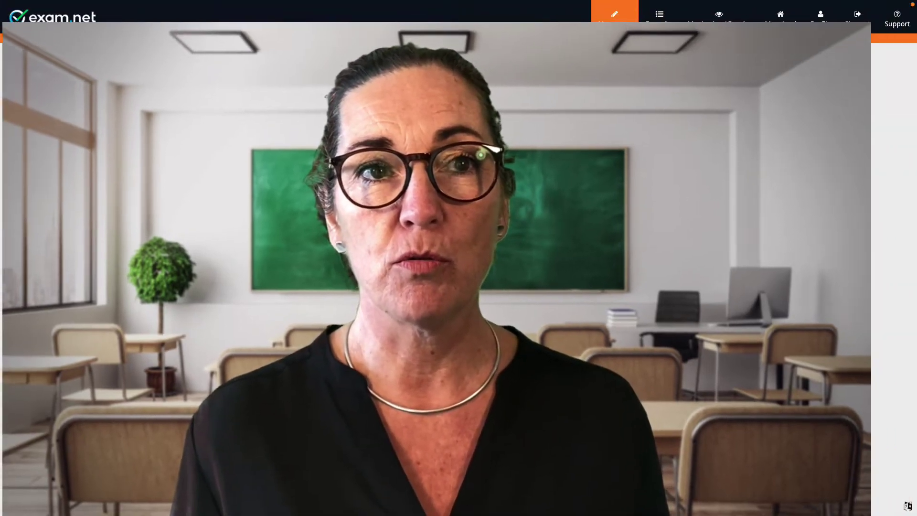
# - Name the new exam "Summary of a newspaper article"
pyautogui.write('newspaper')
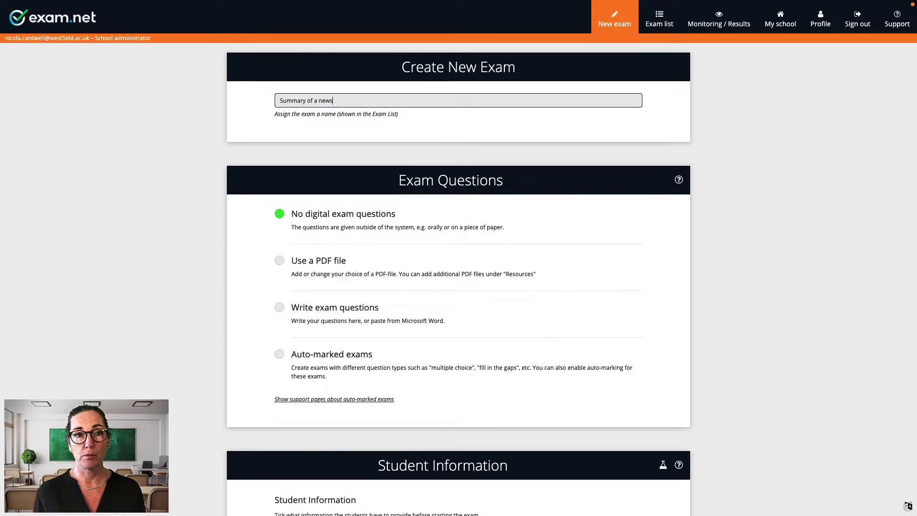
pyautogui.write(' article')
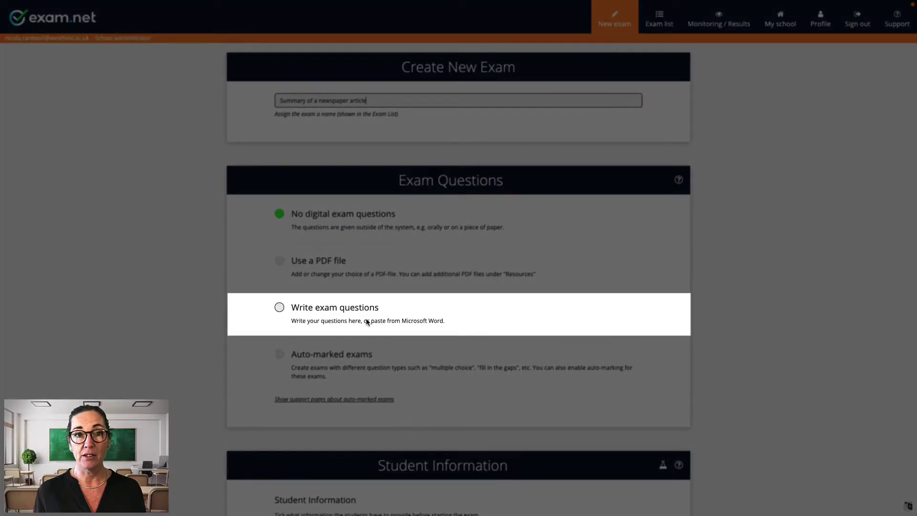
# - Write the question "Select one of the articles attached and write a short summary. The summary should be at least 200 words but no more than 500 words."
pyautogui.click(281, 308)
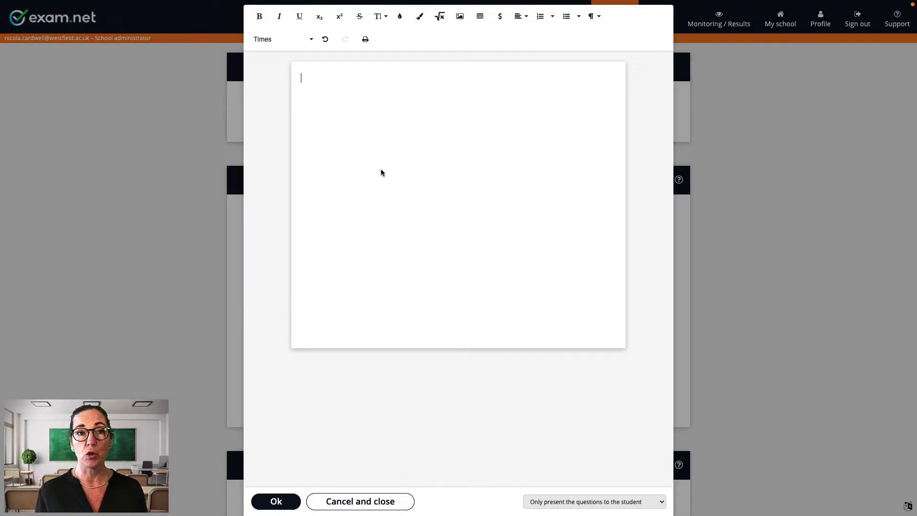
pyautogui.write('Select one of the articles attached and write a short summary. The summary should be at least 200 words but no more than 500 words.')
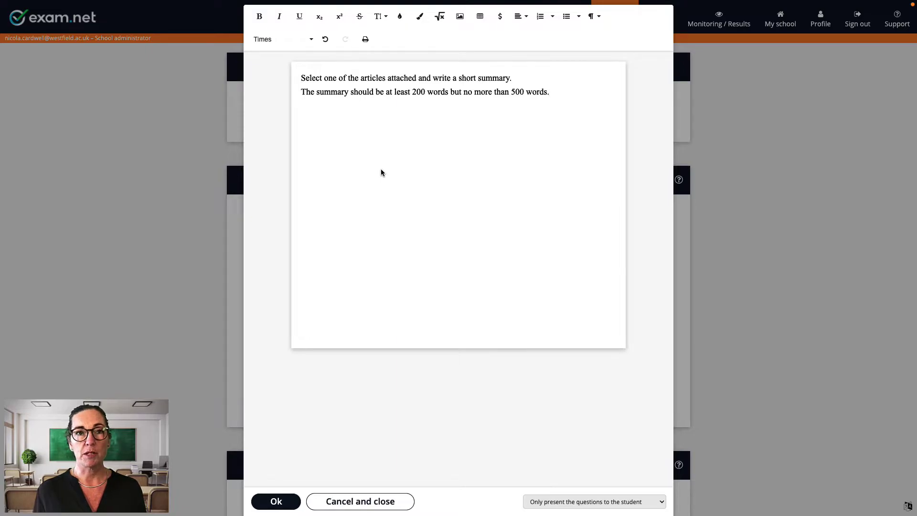
pyautogui.click(275, 501)
# - Set the student writing area to warn when an answer exceeds 500 words
pyautogui.scroll(-10, 275, 501)
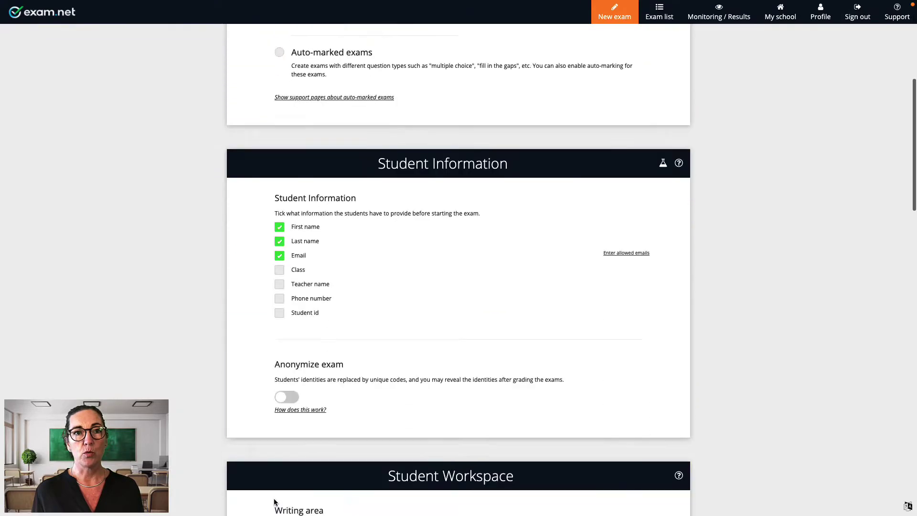
pyautogui.scroll(-6, 274, 500)
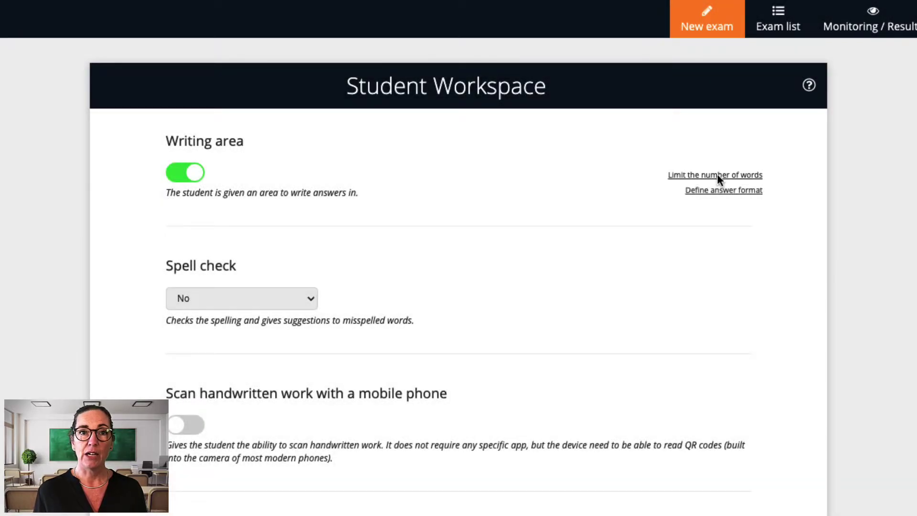
pyautogui.click(719, 176)
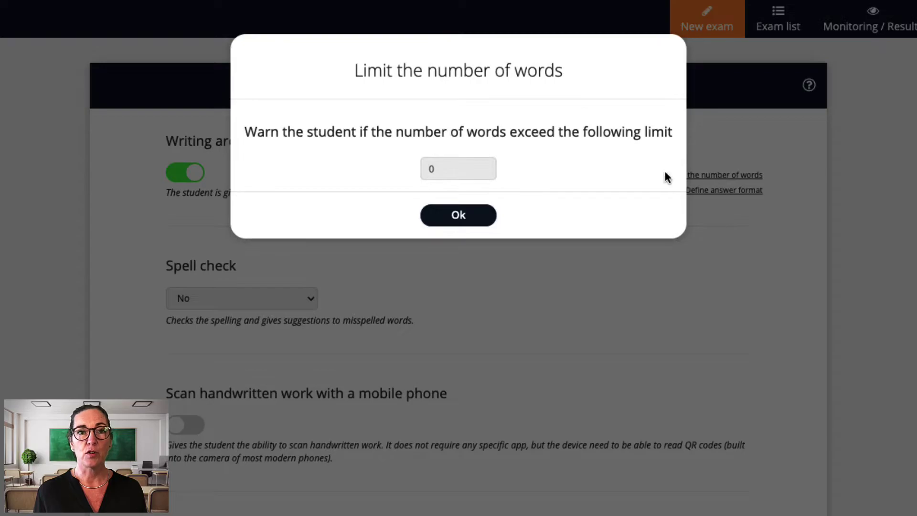
pyautogui.click(466, 173)
pyautogui.press('BackSpace')
pyautogui.write('500')
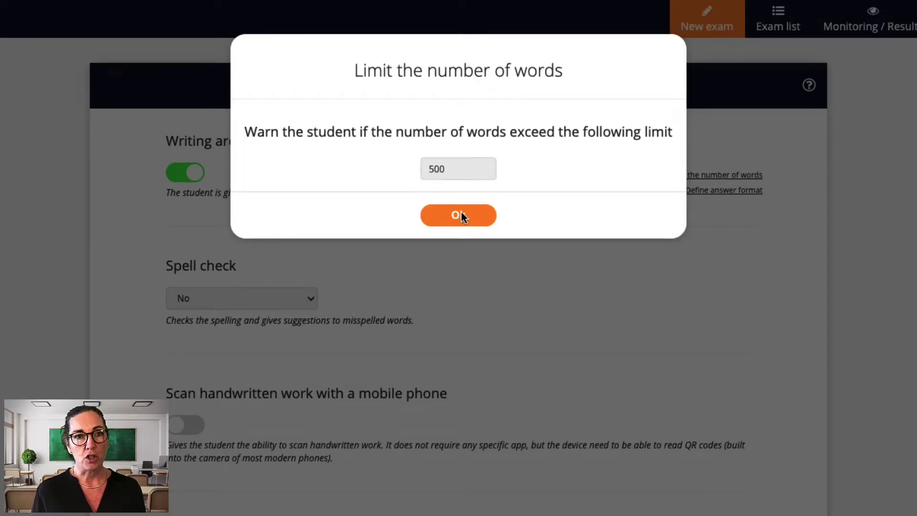
pyautogui.click(461, 210)
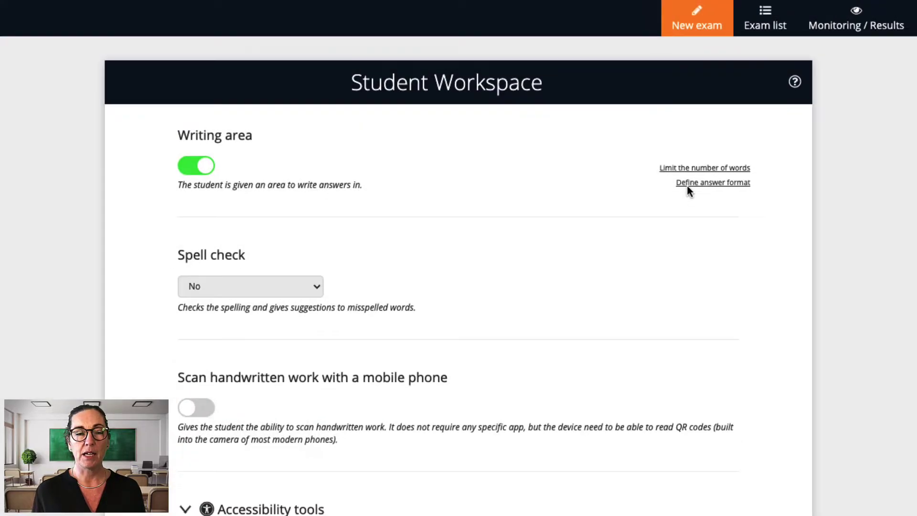
# - View the answer format editor for the writing area and close it without adding content
pyautogui.click(698, 192)
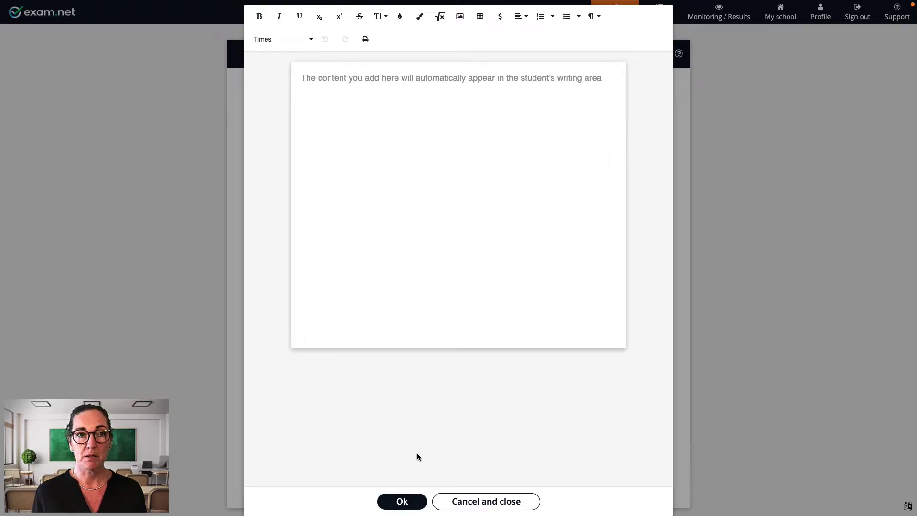
pyautogui.click(403, 500)
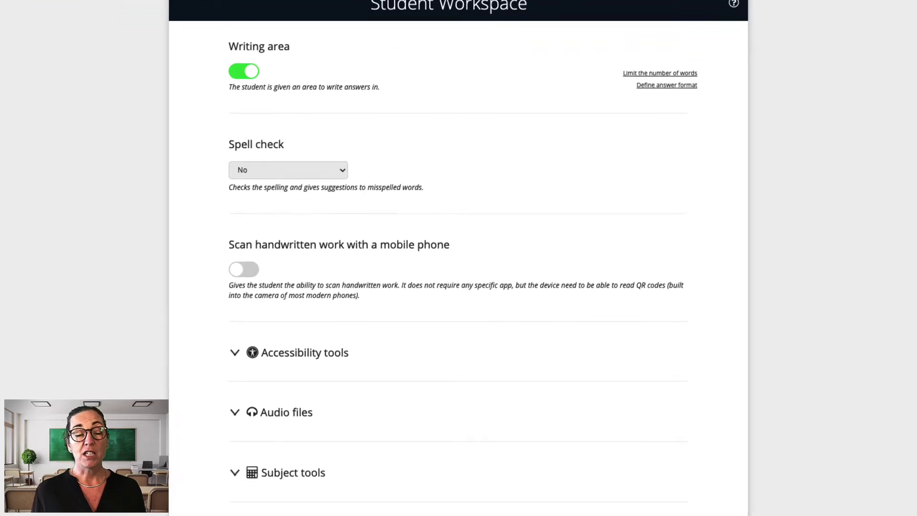
# - Enable spell check for English, and replace the misspelled word "flighs" with "flights" in the student's answer
pyautogui.click(317, 170)
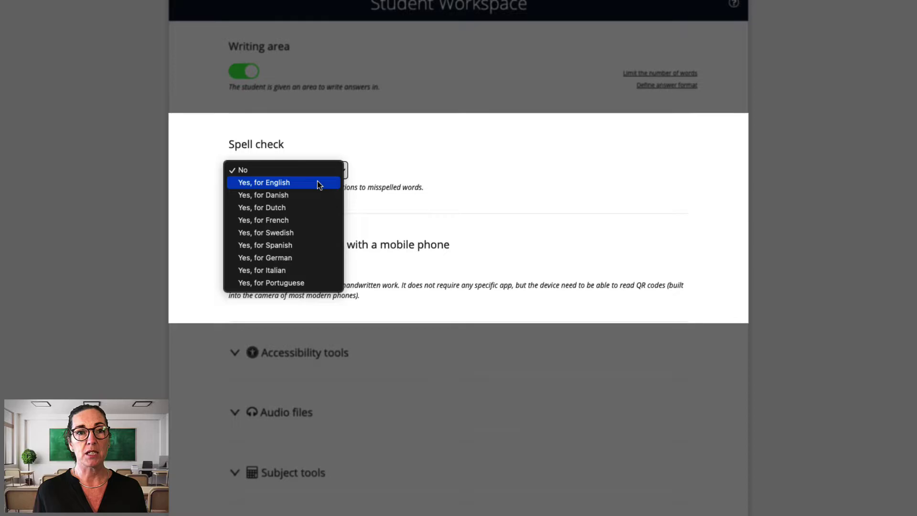
pyautogui.click(318, 183)
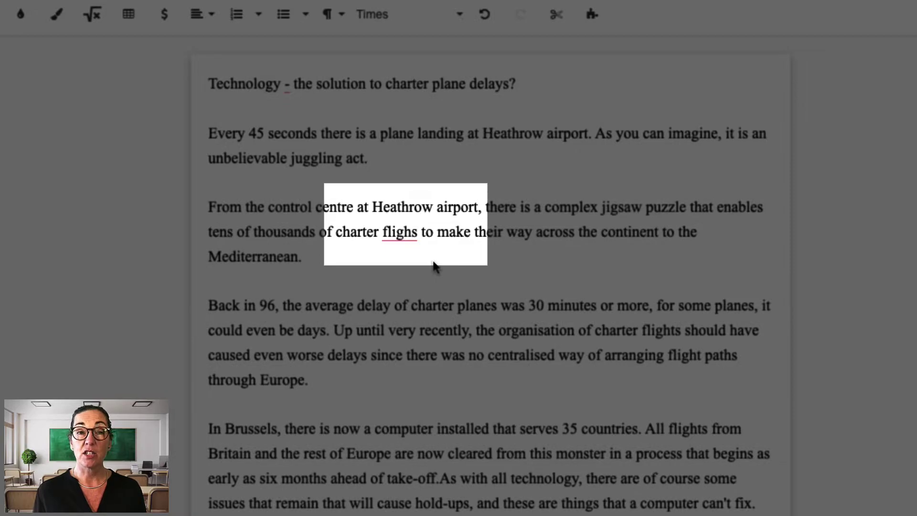
pyautogui.rightClick(404, 234)
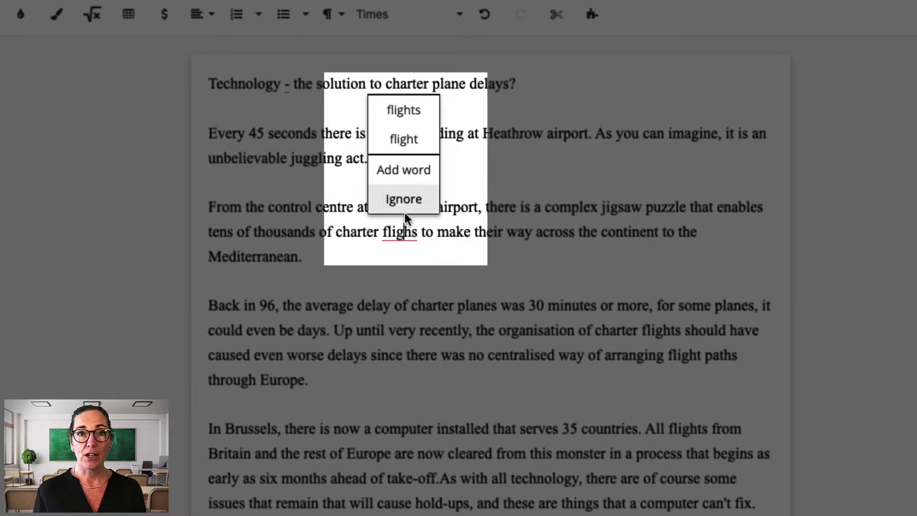
pyautogui.click(414, 114)
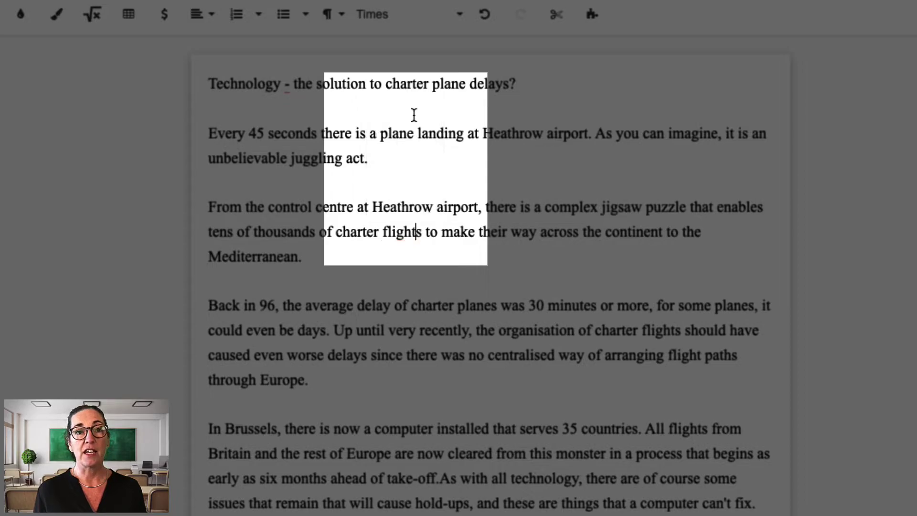
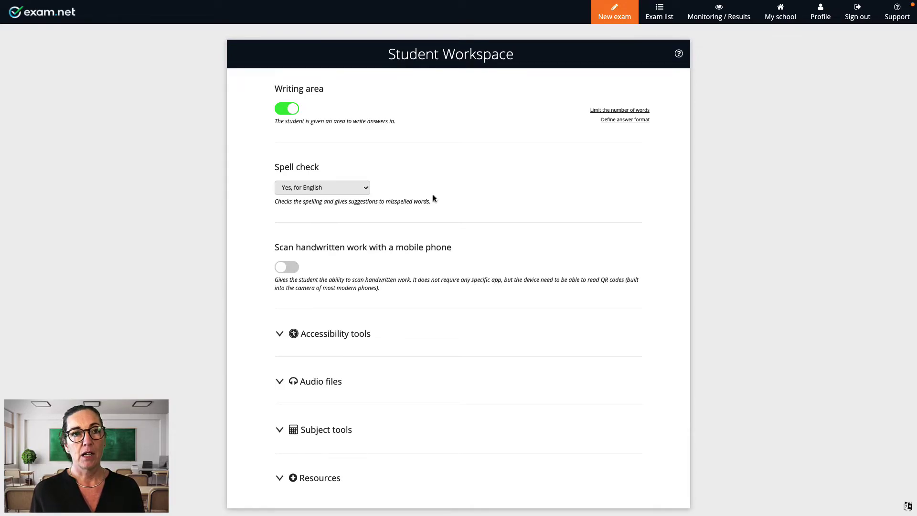
# - Enable Text to Speech for all students in the exam's accessibility tools
pyautogui.click(349, 334)
pyautogui.scroll(-4, 349, 336)
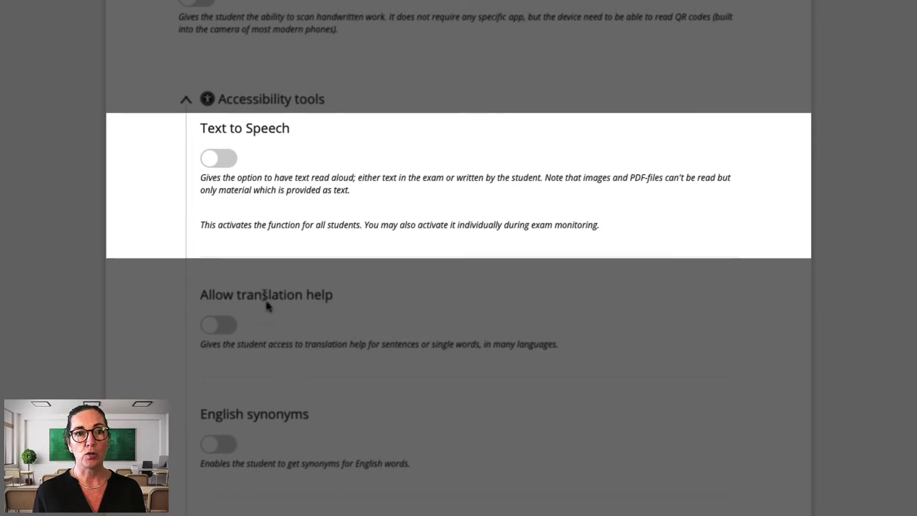
pyautogui.click(225, 162)
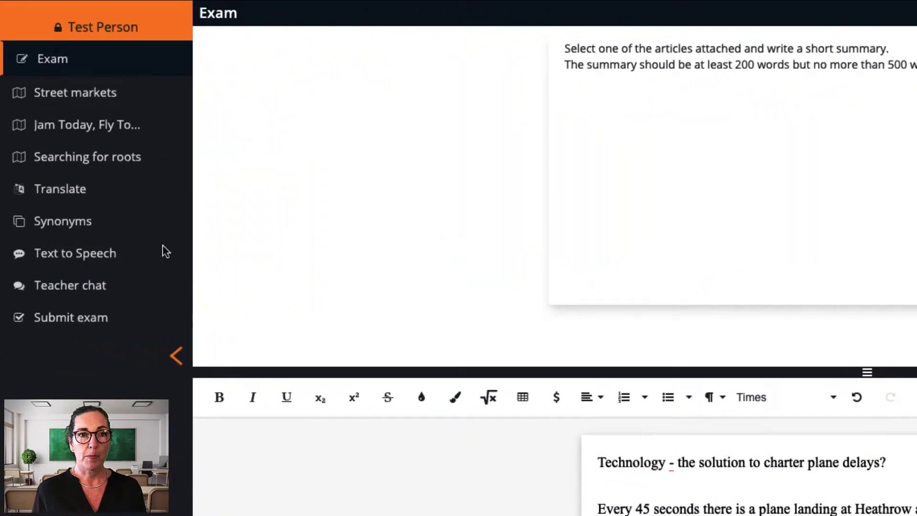
# - In the student view, have both sentences of the exam question read aloud with Text to Speech in English
pyautogui.click(105, 258)
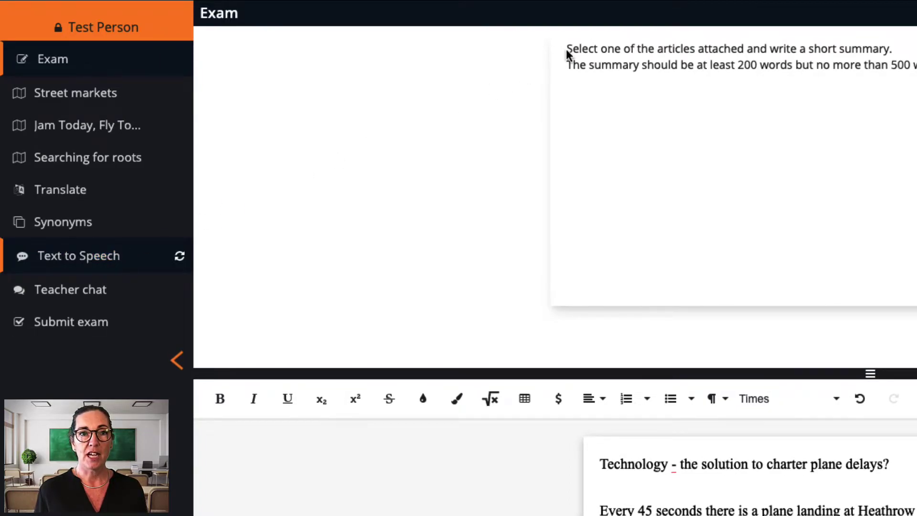
pyautogui.moveTo(566, 49); pyautogui.dragTo(710, 61)
pyautogui.moveTo(297, 62); pyautogui.dragTo(494, 82)
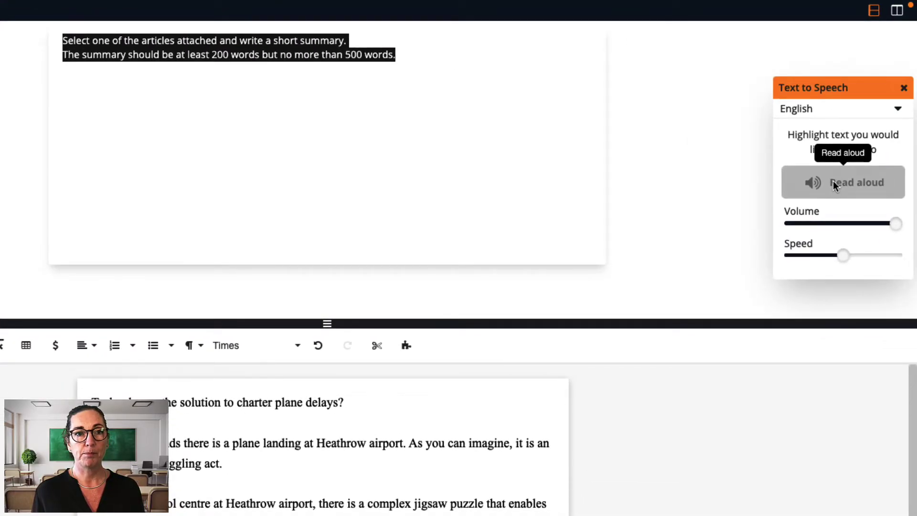
pyautogui.click(834, 183)
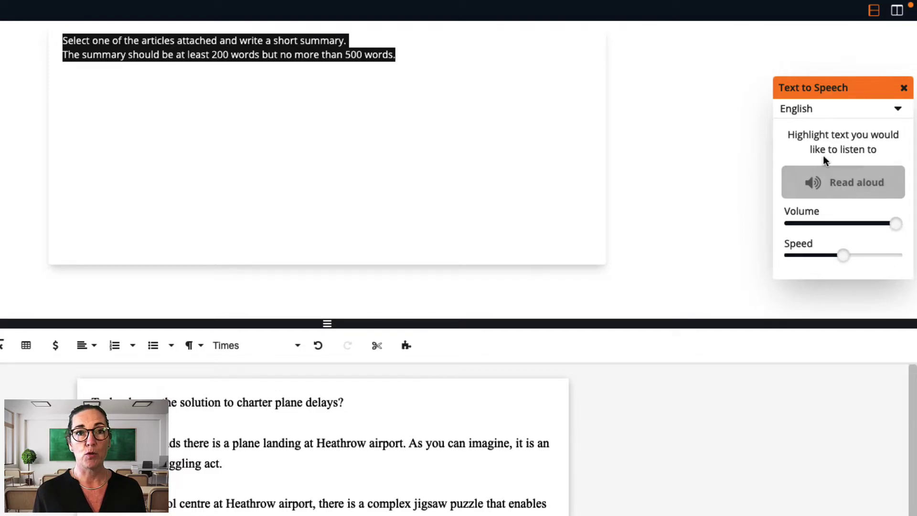
# - Look through the languages offered for Text to Speech without changing the selected language
pyautogui.click(842, 111)
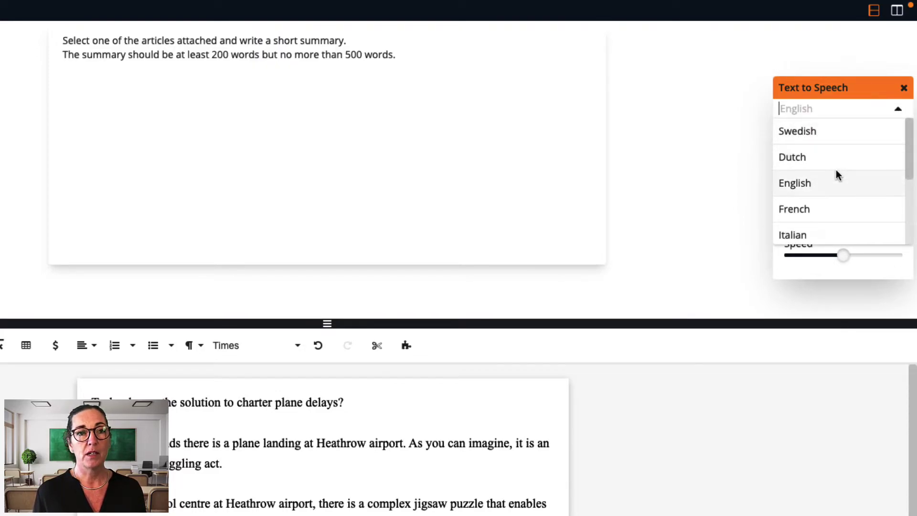
pyautogui.scroll(-3, 829, 207)
pyautogui.scroll(-3, 828, 210)
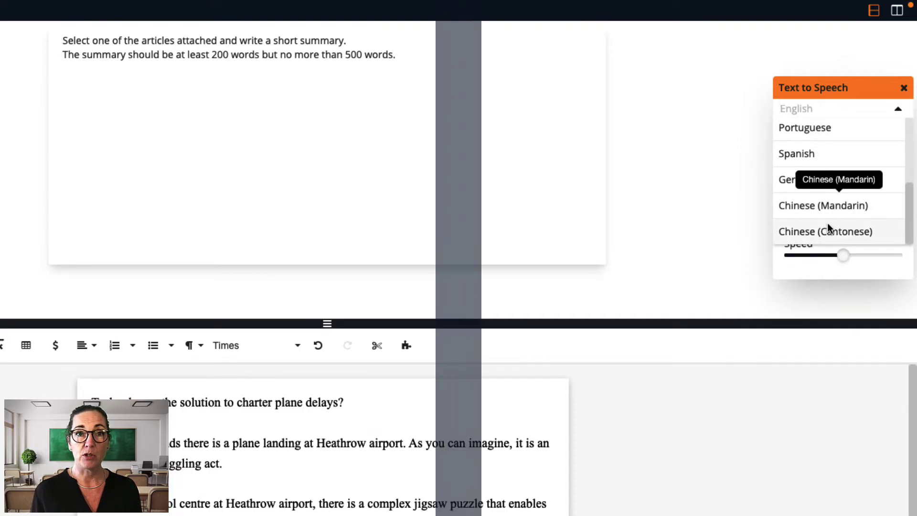
pyautogui.click(896, 110)
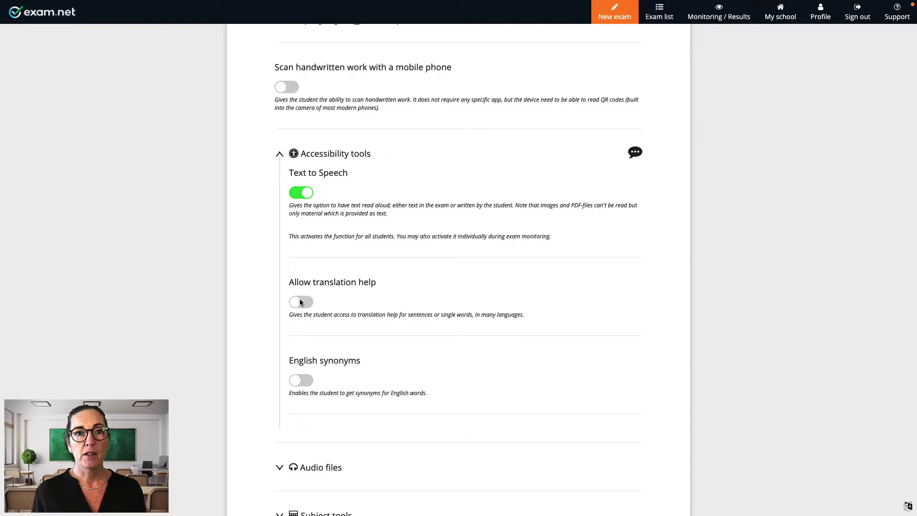
# - Allow translation help for students, with full sentences permitted
pyautogui.click(301, 302)
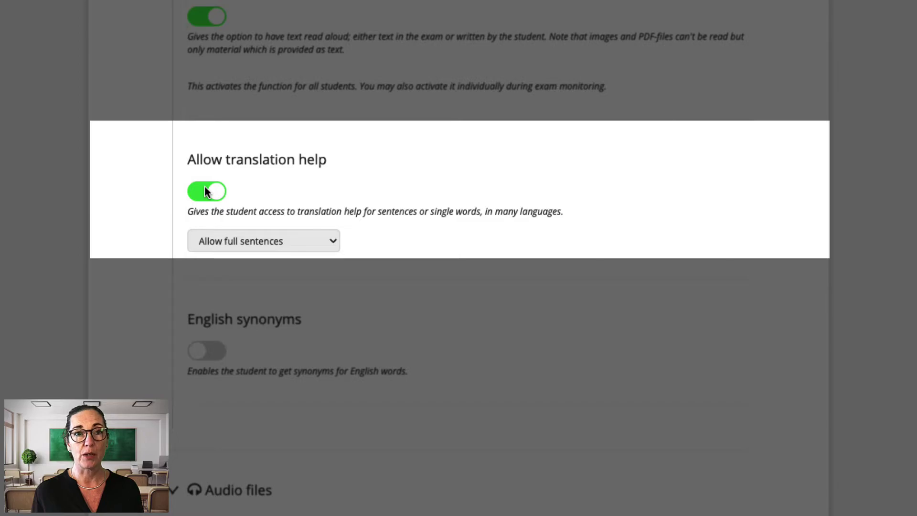
pyautogui.click(219, 243)
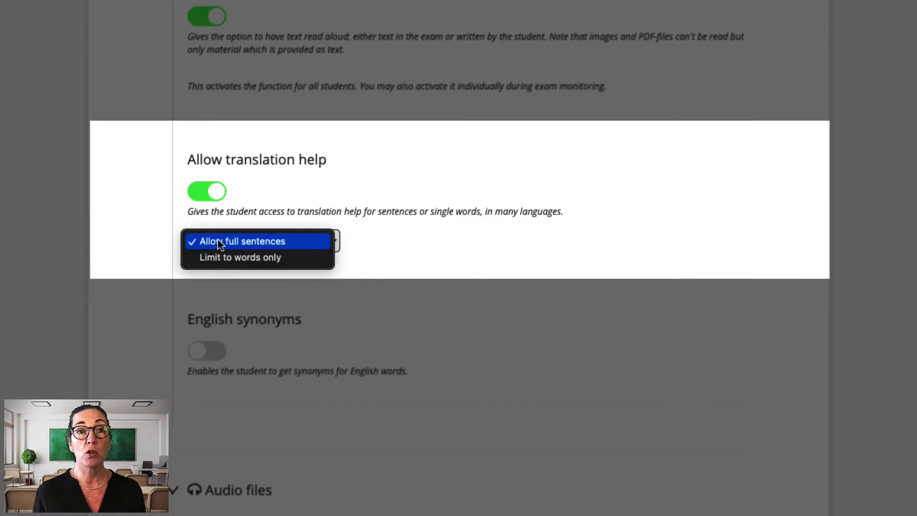
pyautogui.click(218, 243)
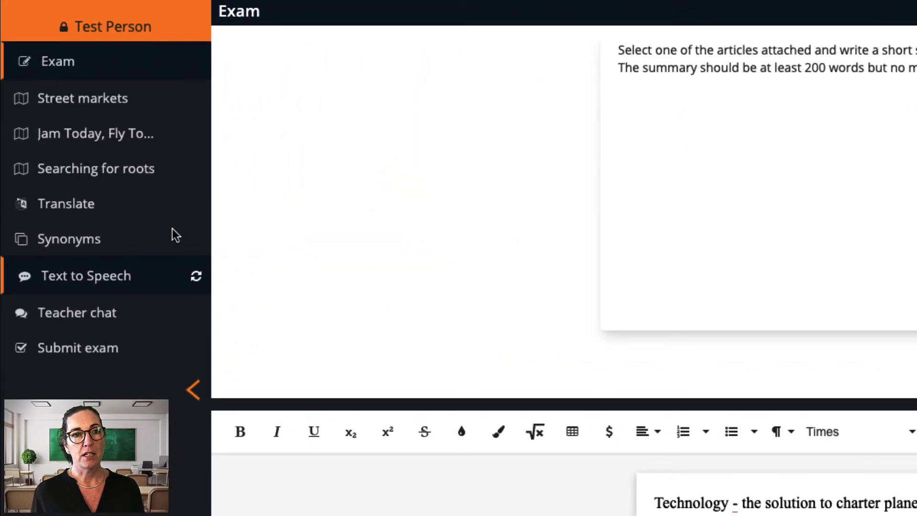
# - Open the student's Translate tool and examine the whole range of source languages, leaving Swedish selected
pyautogui.click(71, 205)
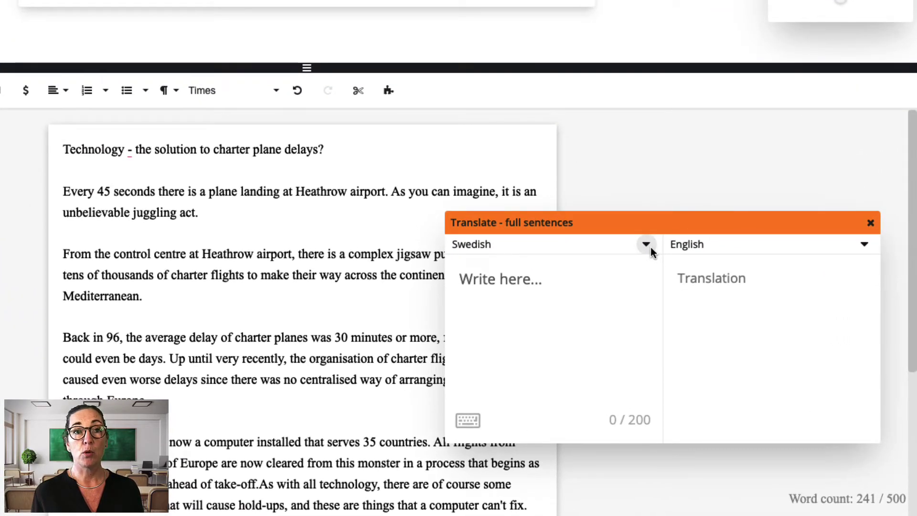
pyautogui.click(648, 245)
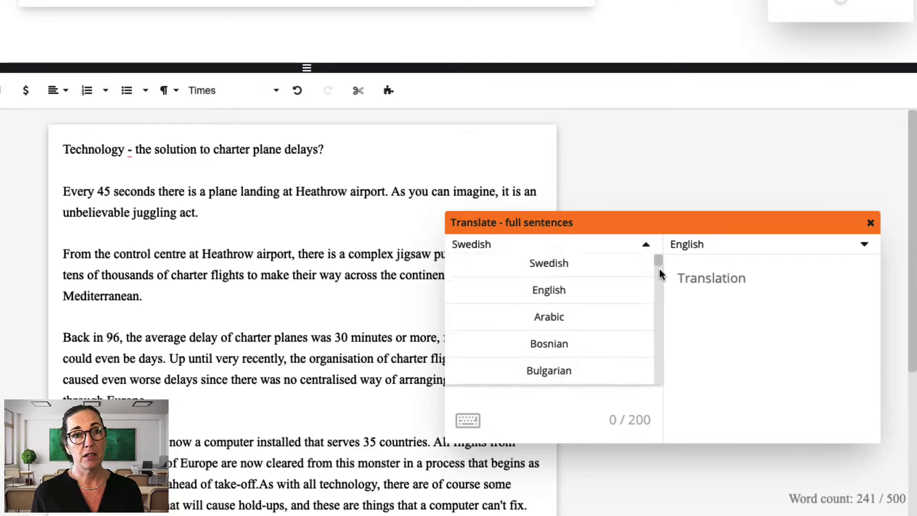
pyautogui.scroll(-5, 660, 268)
pyautogui.scroll(-8, 659, 271)
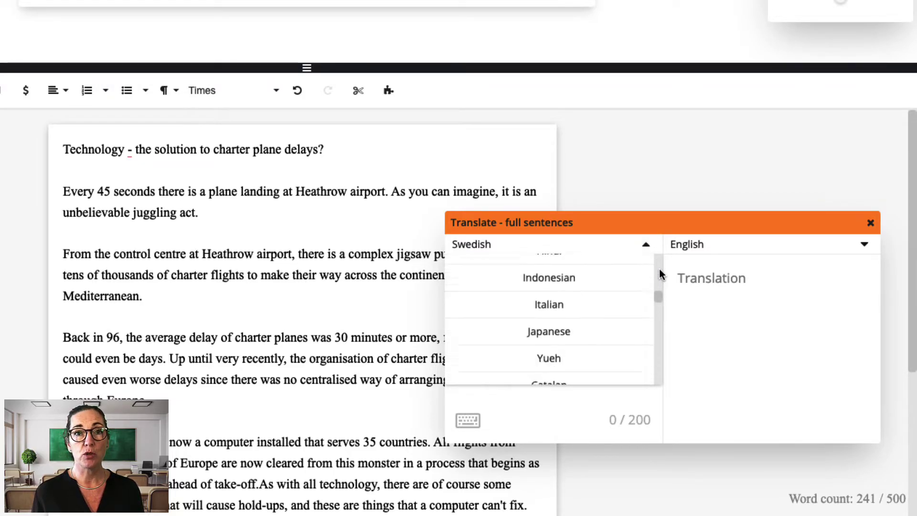
pyautogui.scroll(-8, 659, 273)
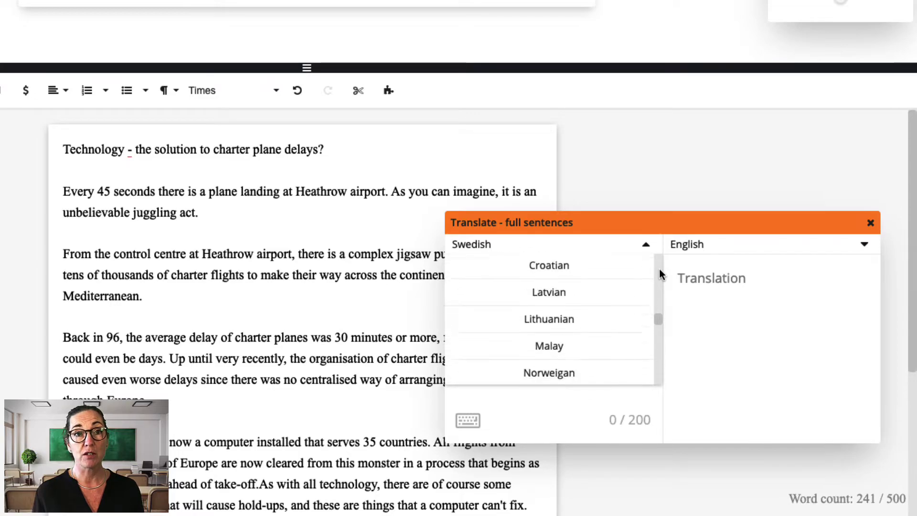
pyautogui.scroll(-8, 659, 269)
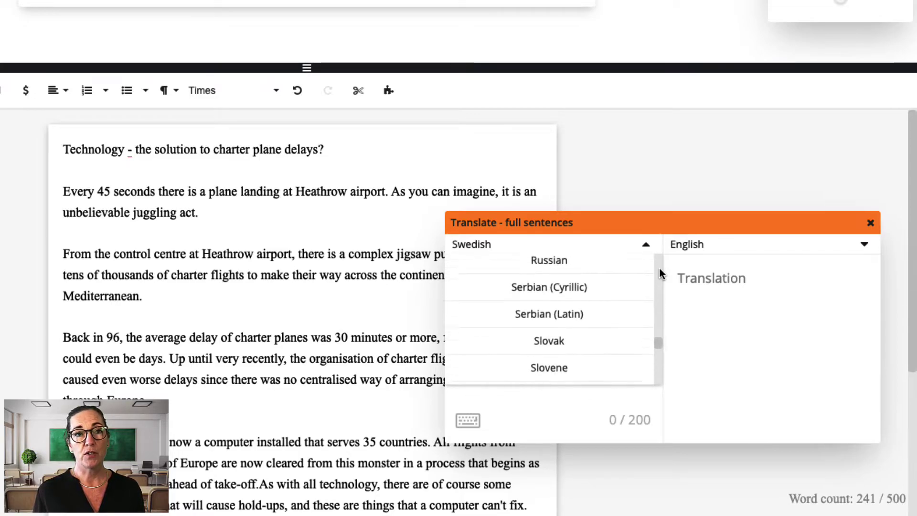
pyautogui.scroll(-8, 659, 272)
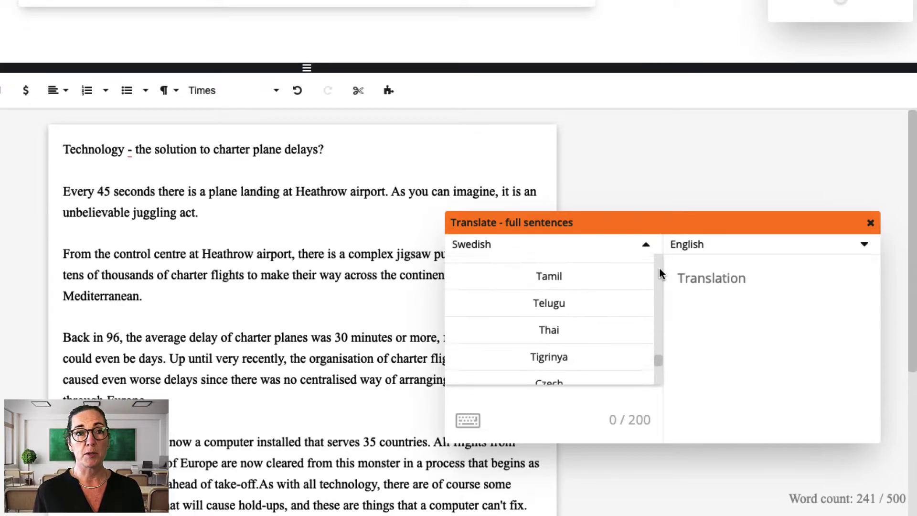
pyautogui.scroll(-1, 659, 272)
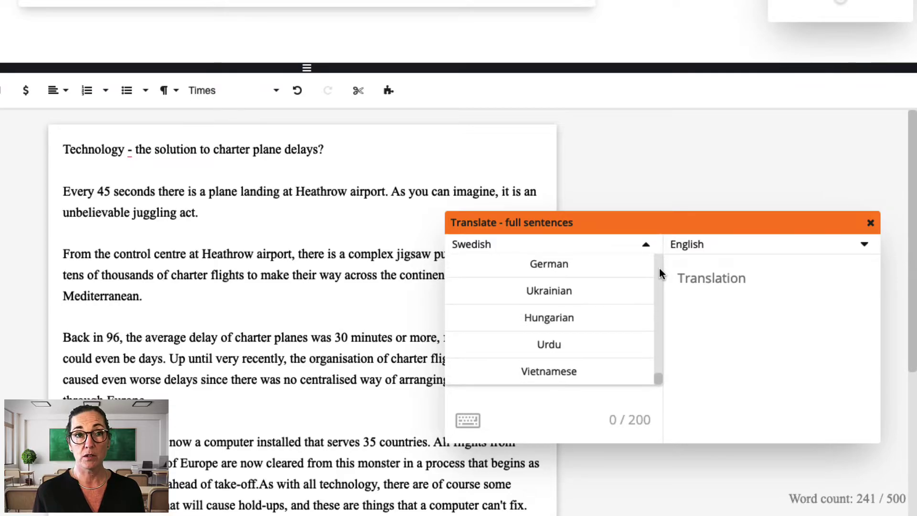
pyautogui.click(650, 243)
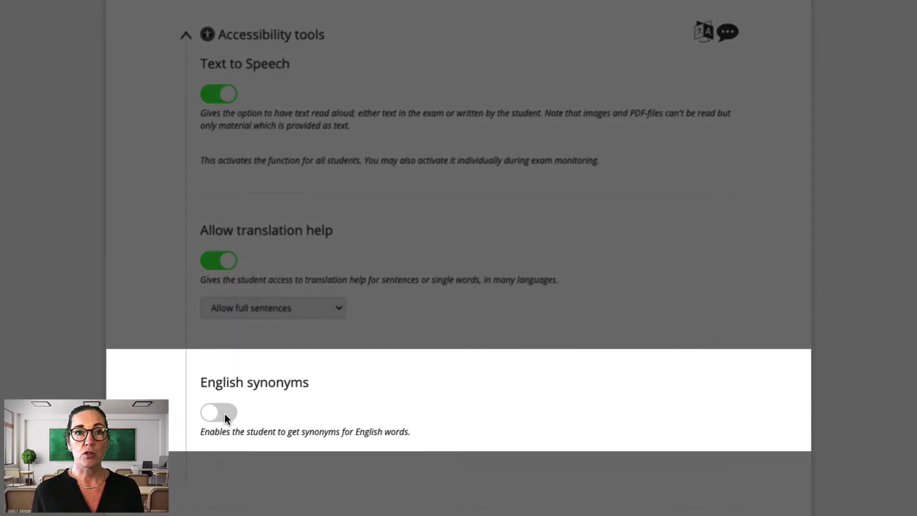
# - Enable English synonyms for the exam, and look up synonyms for "flight" in the student view
pyautogui.click(225, 414)
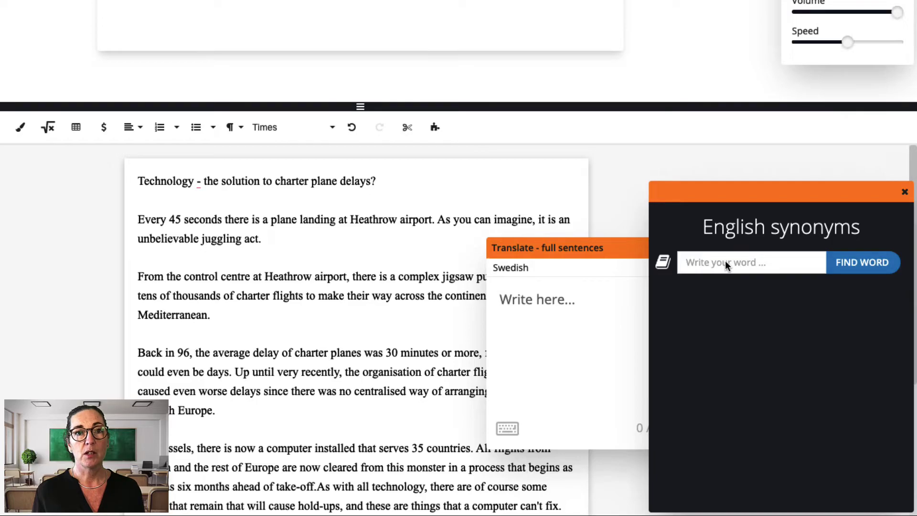
pyautogui.write('flight')
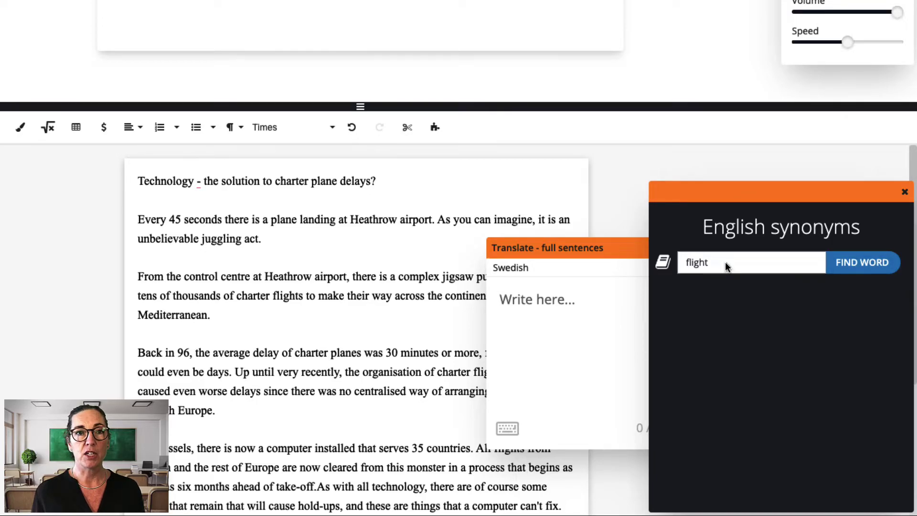
pyautogui.click(859, 262)
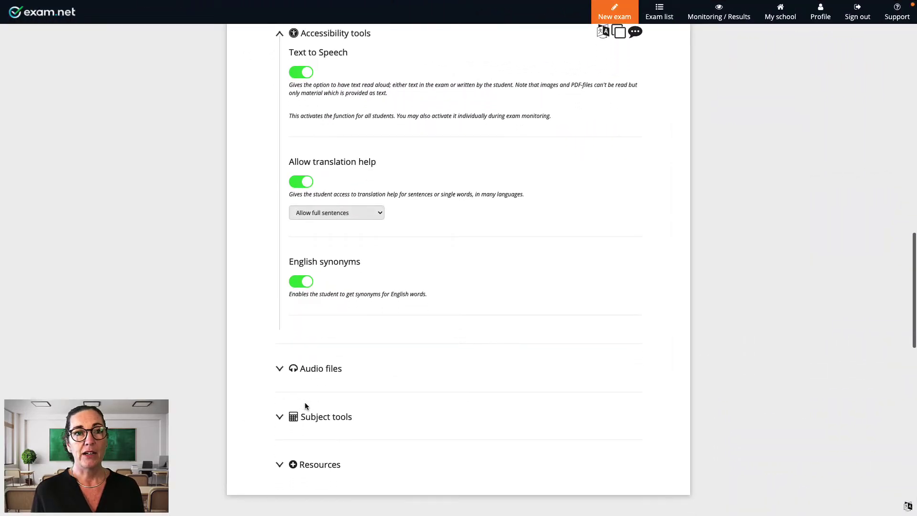
# - Review the exam's audio file options, including USB-stick use, adding files in advance and activation for all students
pyautogui.click(305, 370)
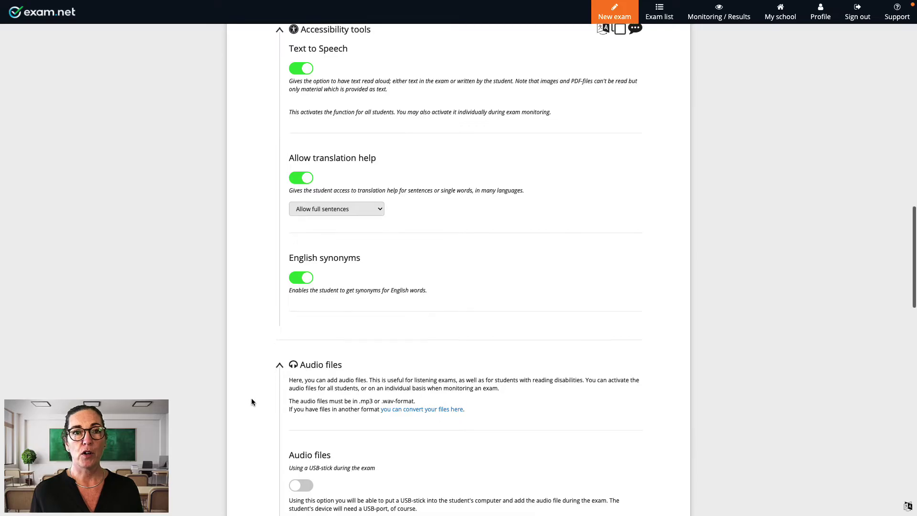
pyautogui.scroll(-6, 251, 401)
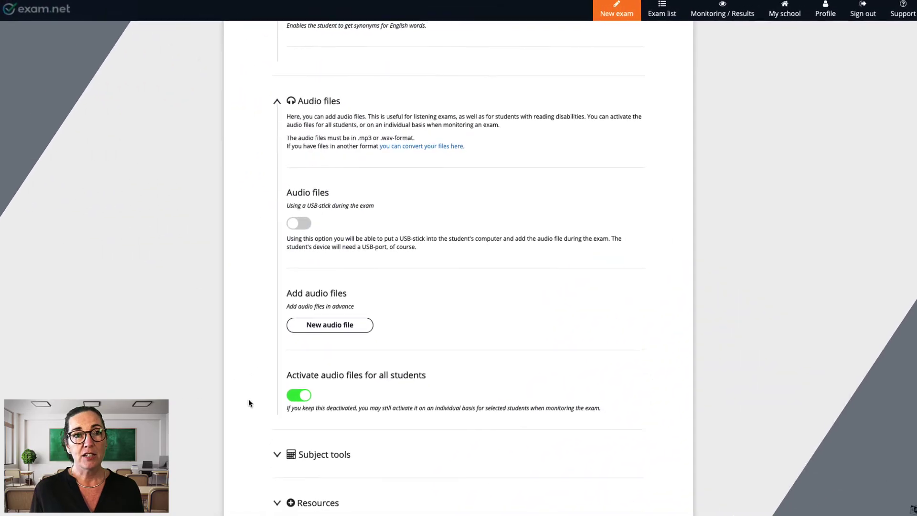
pyautogui.scroll(-1, 252, 396)
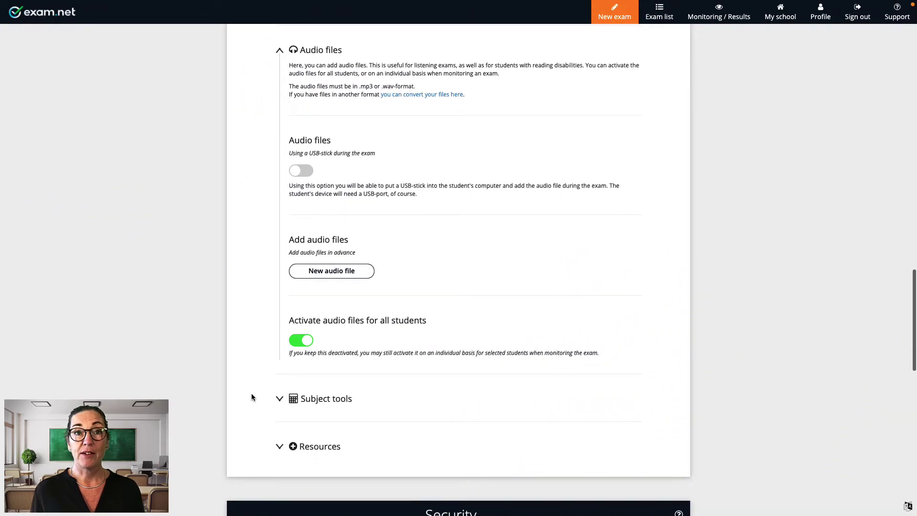
# - Add "Jam Today, Fly Tomorrow.pdf" from the Exams folder to the exam's resources as an additional document
pyautogui.click(305, 446)
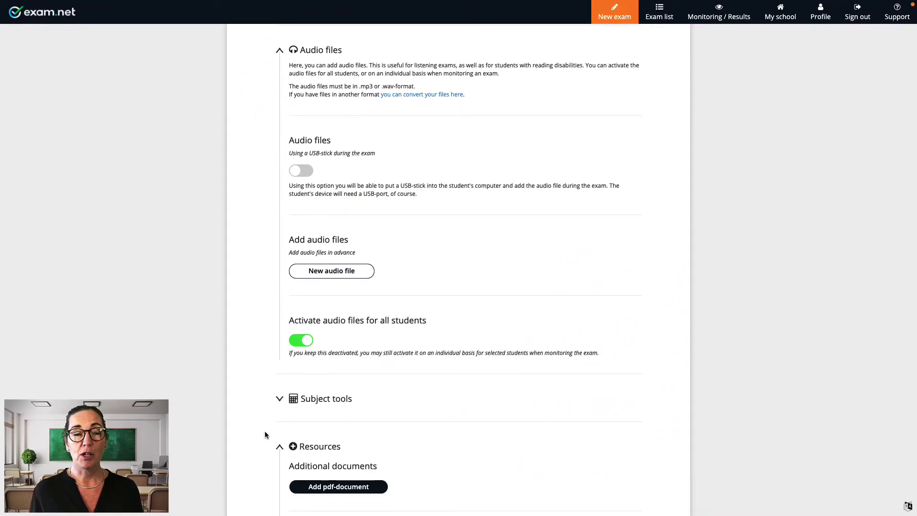
pyautogui.scroll(-5, 254, 425)
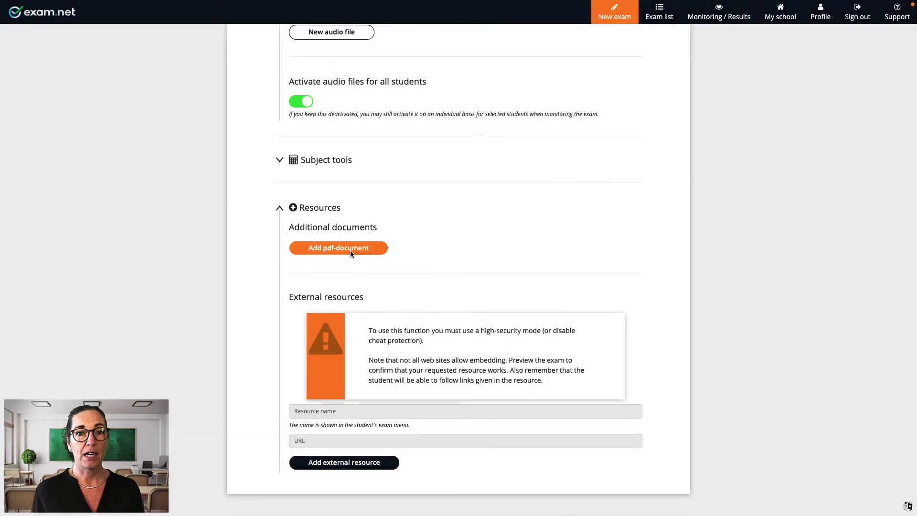
pyautogui.click(351, 251)
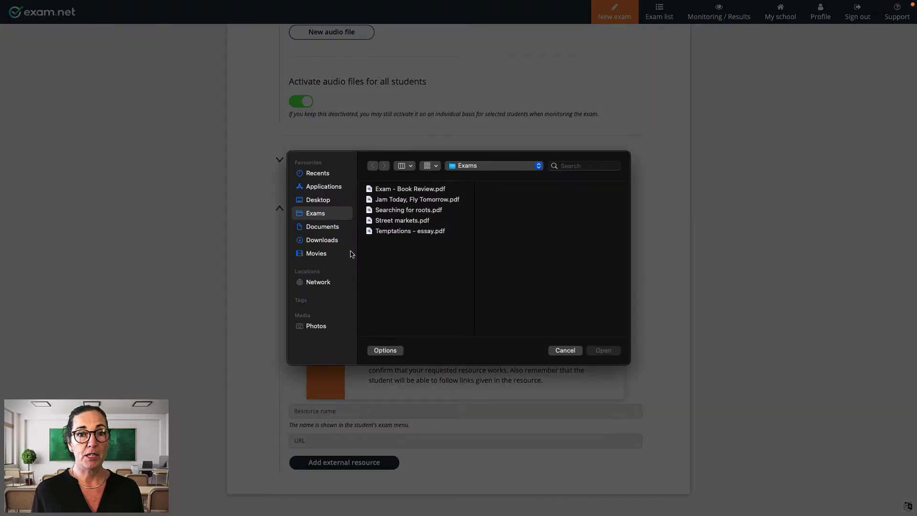
pyautogui.click(410, 202)
pyautogui.click(603, 351)
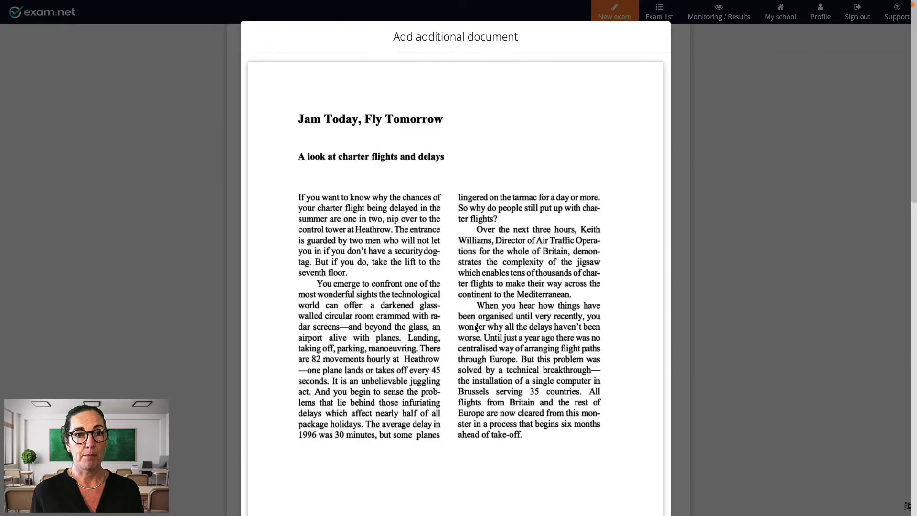
pyautogui.scroll(-6, 476, 328)
pyautogui.scroll(-10, 476, 328)
pyautogui.click(446, 489)
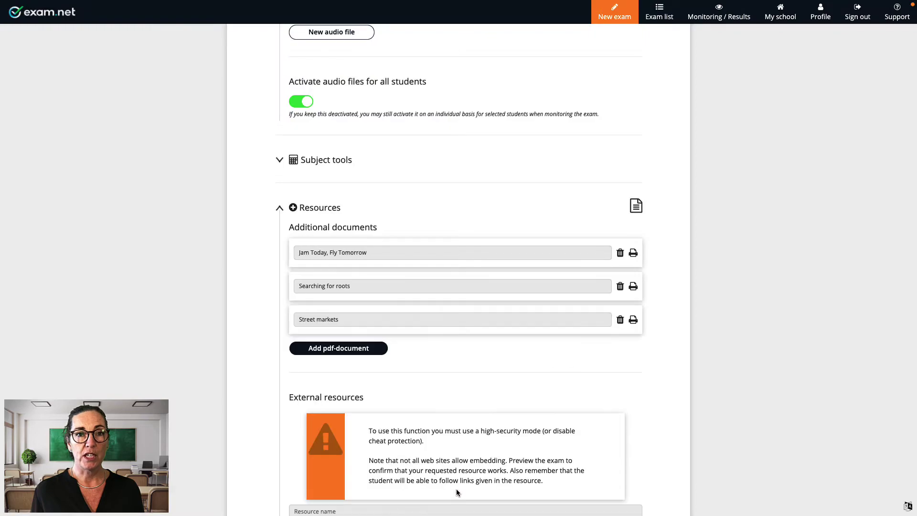
# - View the attached articles in the student view, from "Street markets" to "Jam Today, Fly Tomorrow" beside "Searching for roots", and add the exam to the split view
pyautogui.scroll(-2, 457, 489)
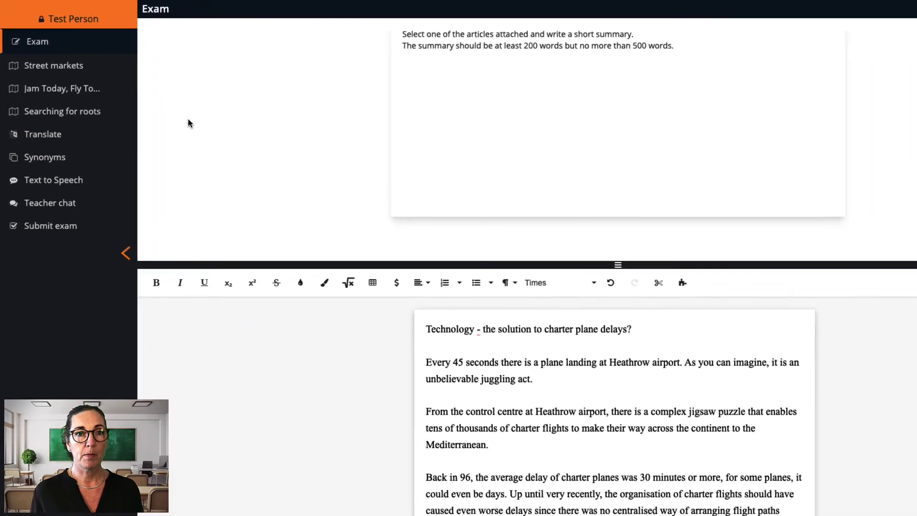
pyautogui.click(66, 56)
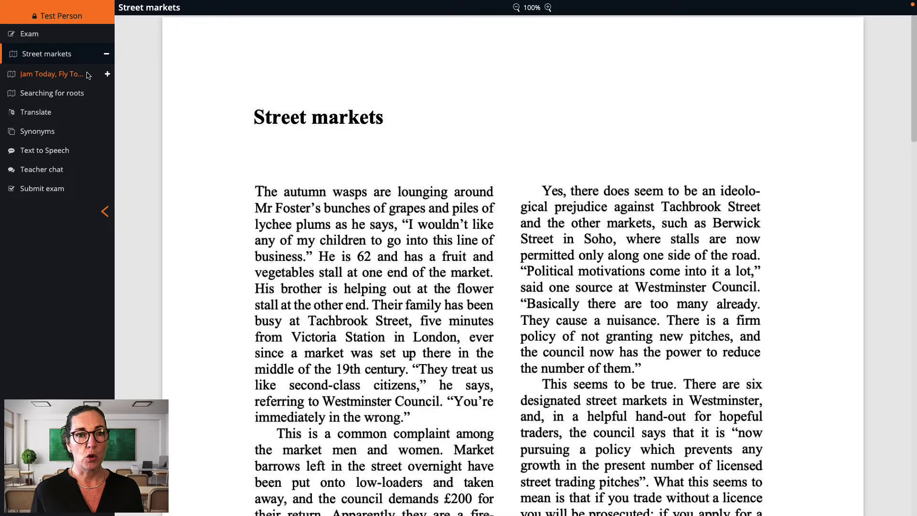
pyautogui.click(108, 74)
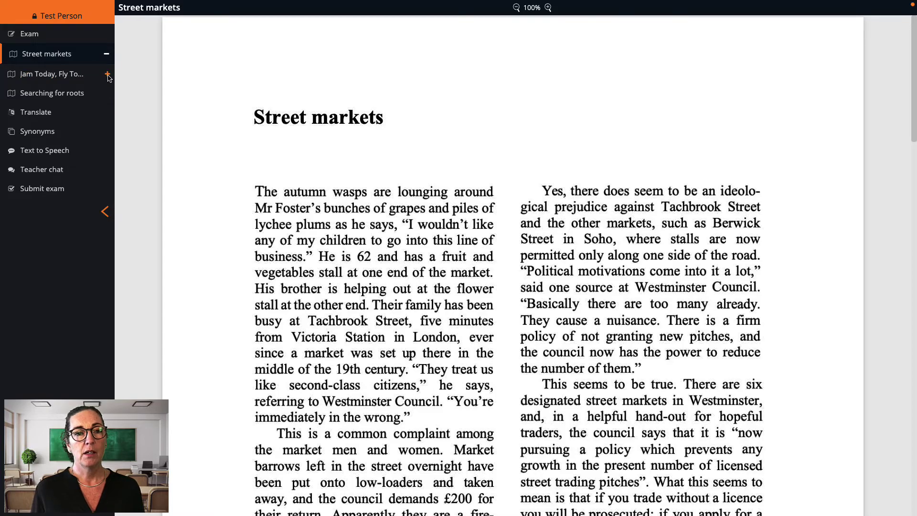
pyautogui.click(107, 95)
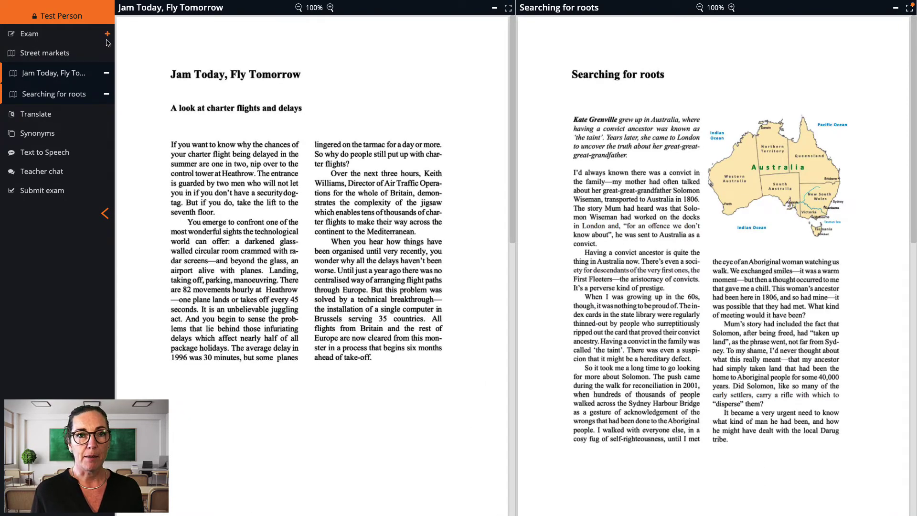
pyautogui.click(107, 36)
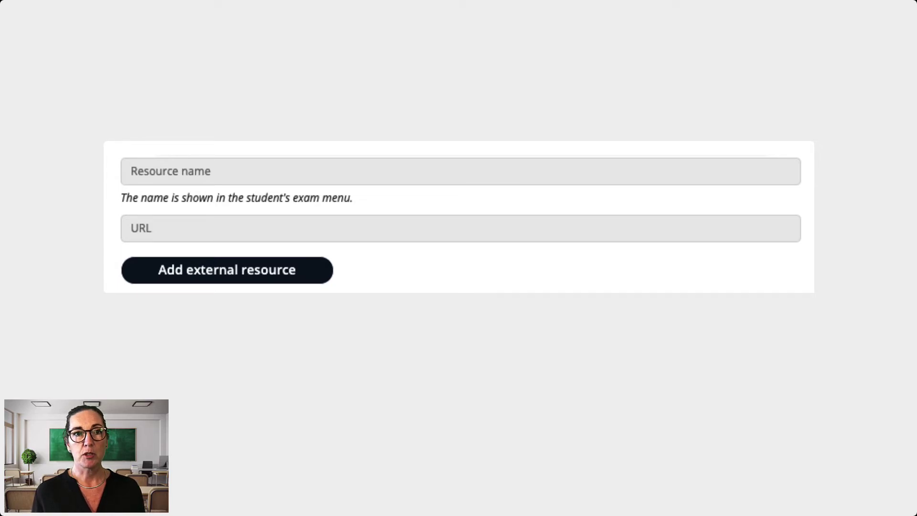
pyautogui.write('Nobe')
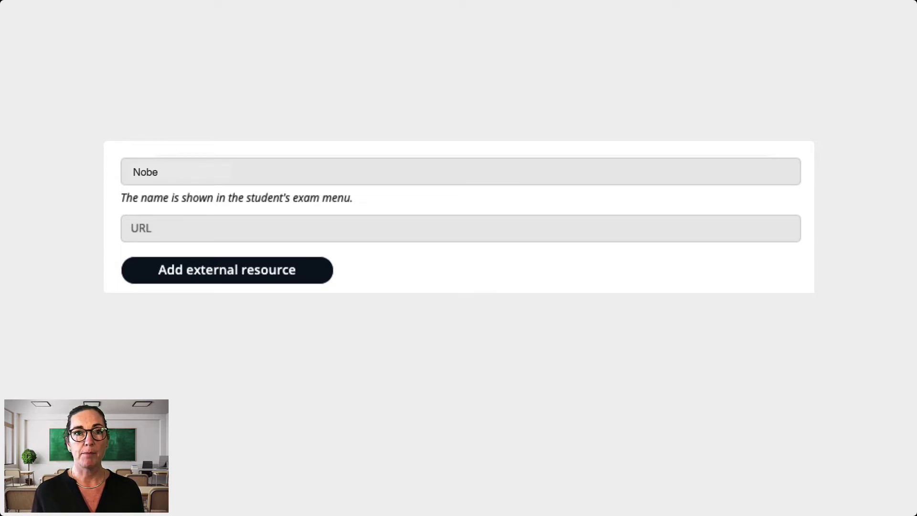
pyautogui.write('l prize page')
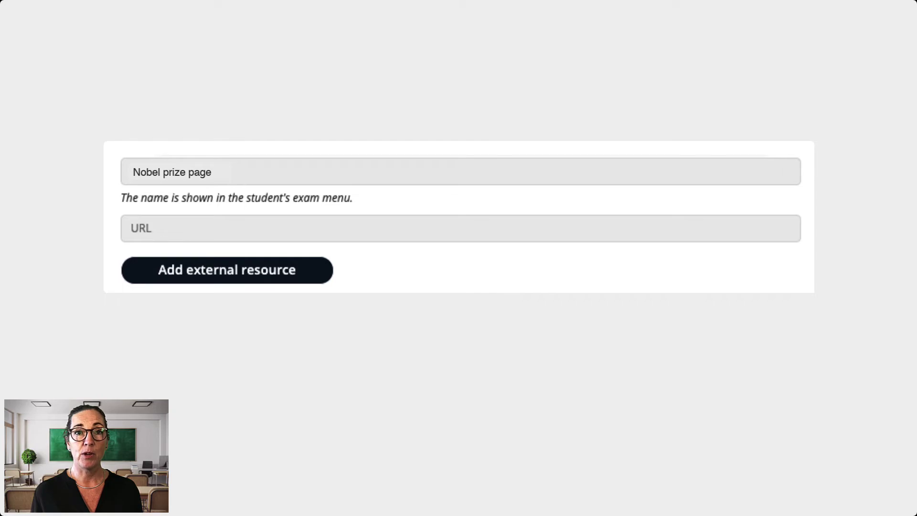
pyautogui.write('https://www.')
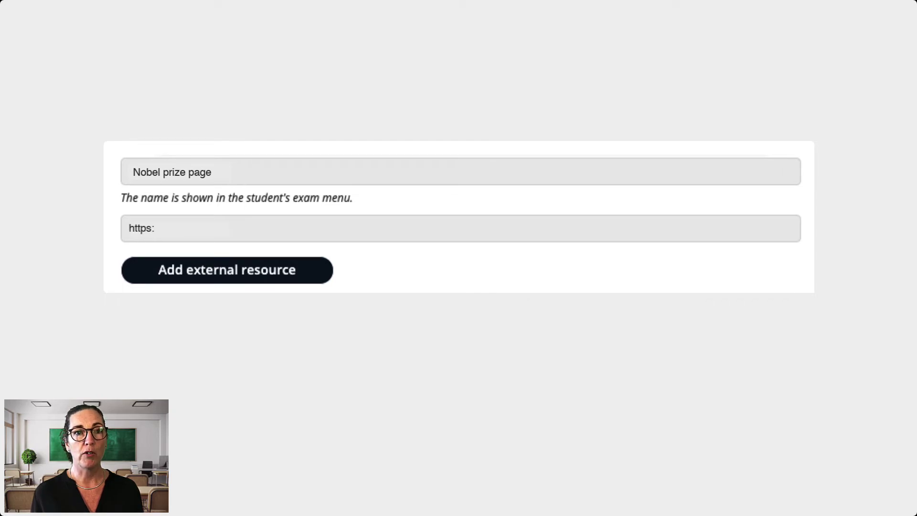
pyautogui.write('nobelprize.org')
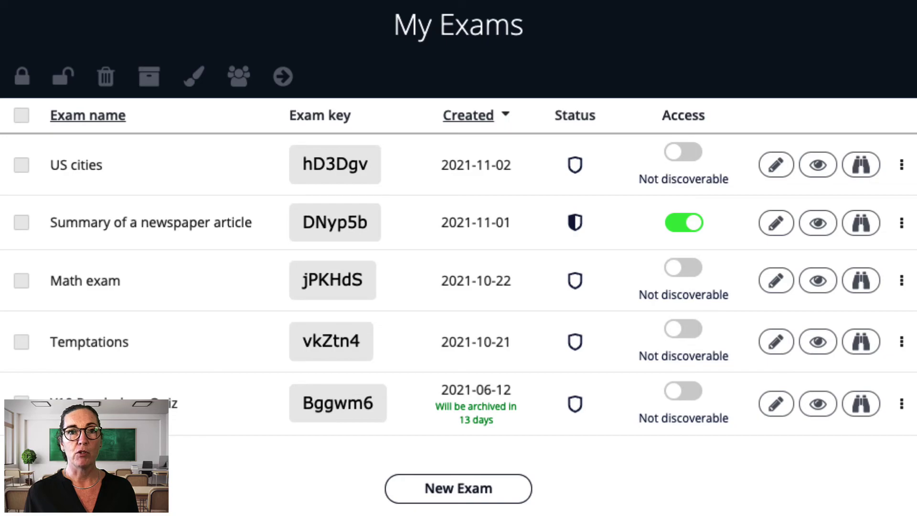
# - Open monitoring for the "Summary of a newspaper article" exam and view the accommodations of the student who is still writing
pyautogui.click(816, 223)
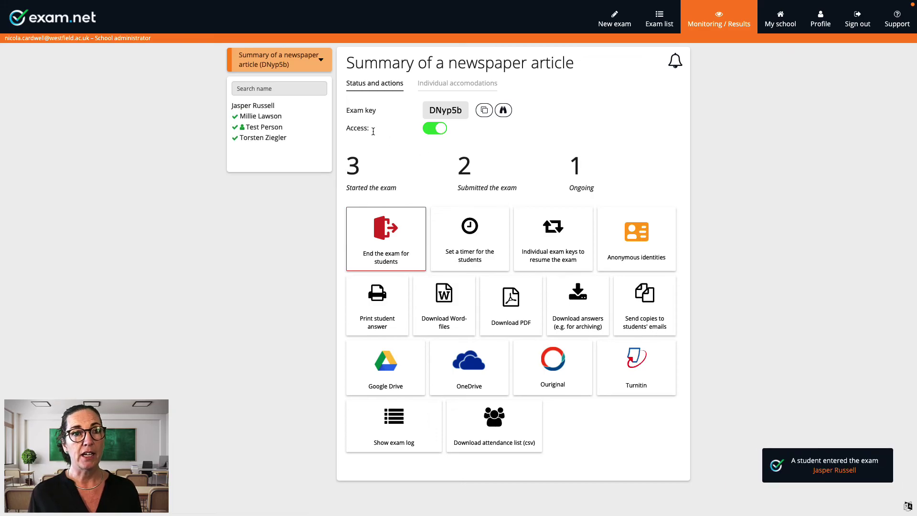
pyautogui.click(276, 106)
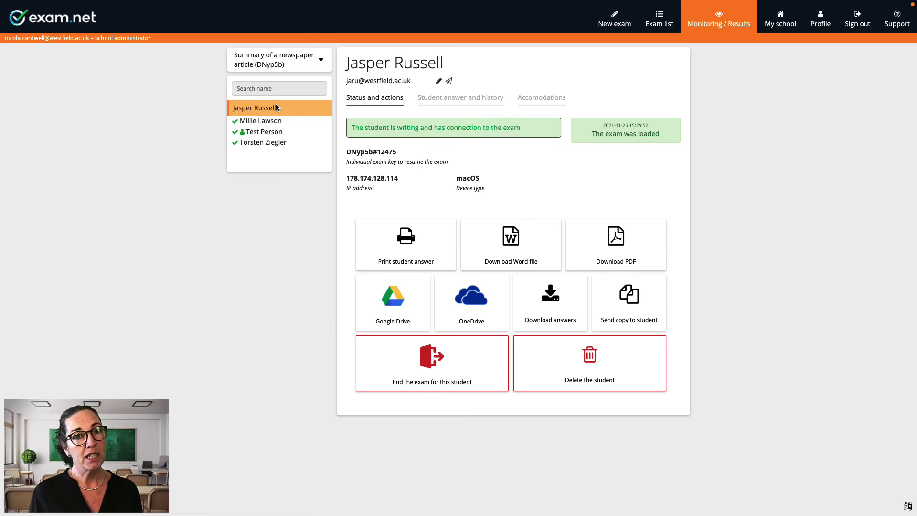
pyautogui.click(555, 99)
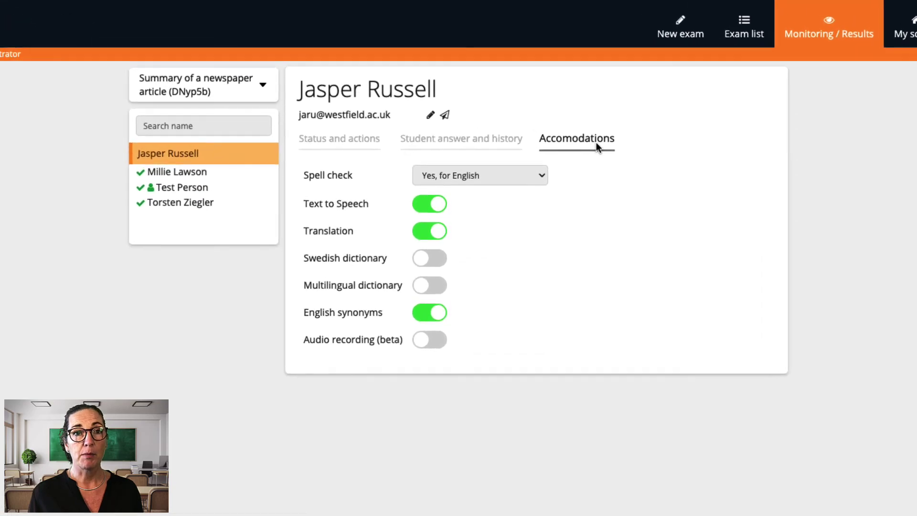